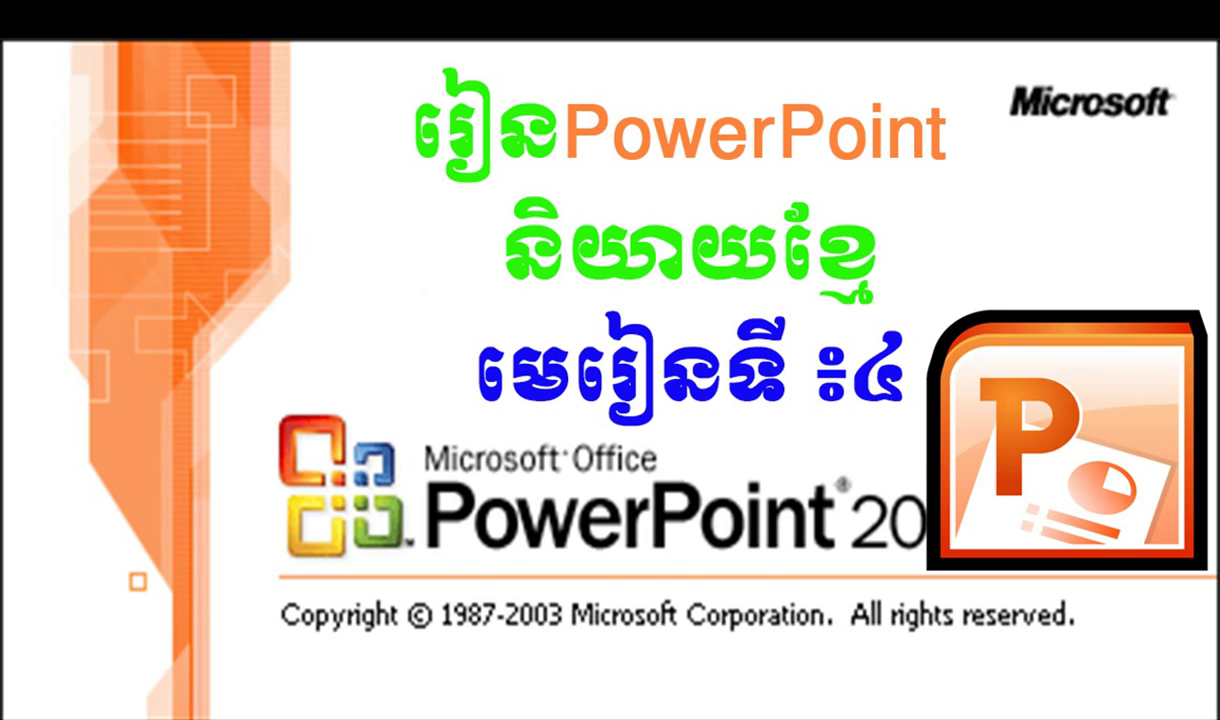
Exit the slide show and return to Normal view on slide 1.
key("Escape")
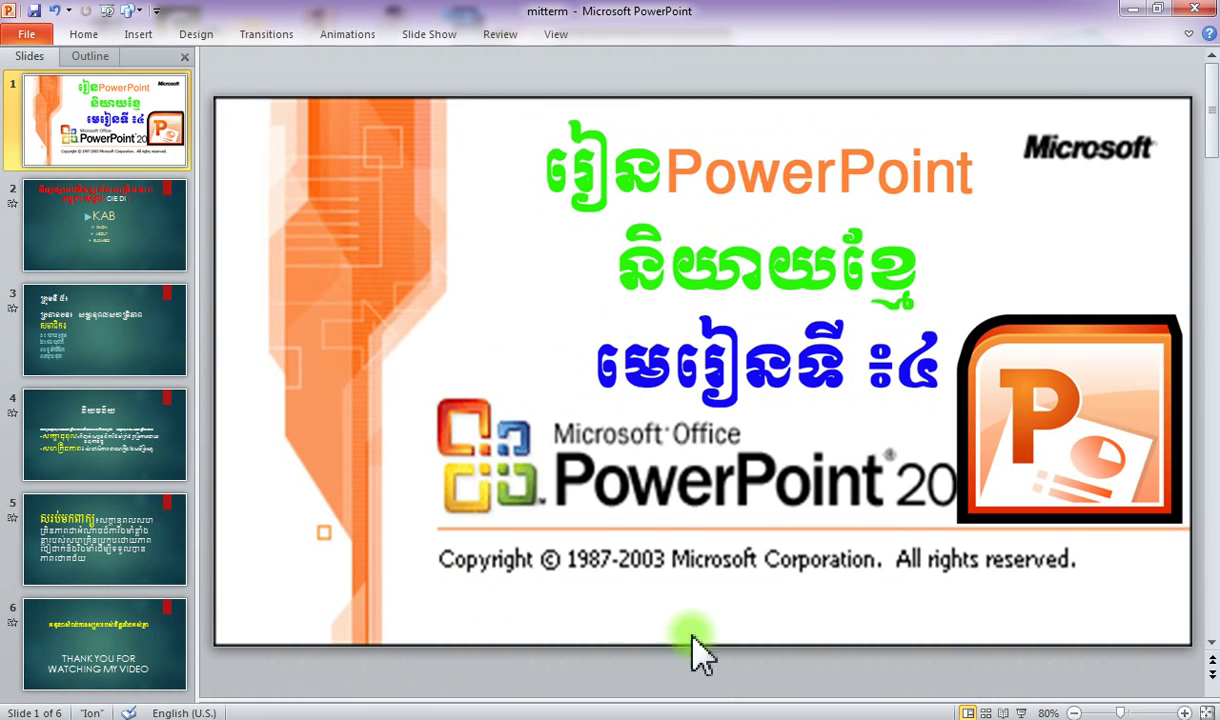
Browse slides 2 through 6, then return to slide 2 with the CIEDI title and KAB bullets.
left_click(143, 240)
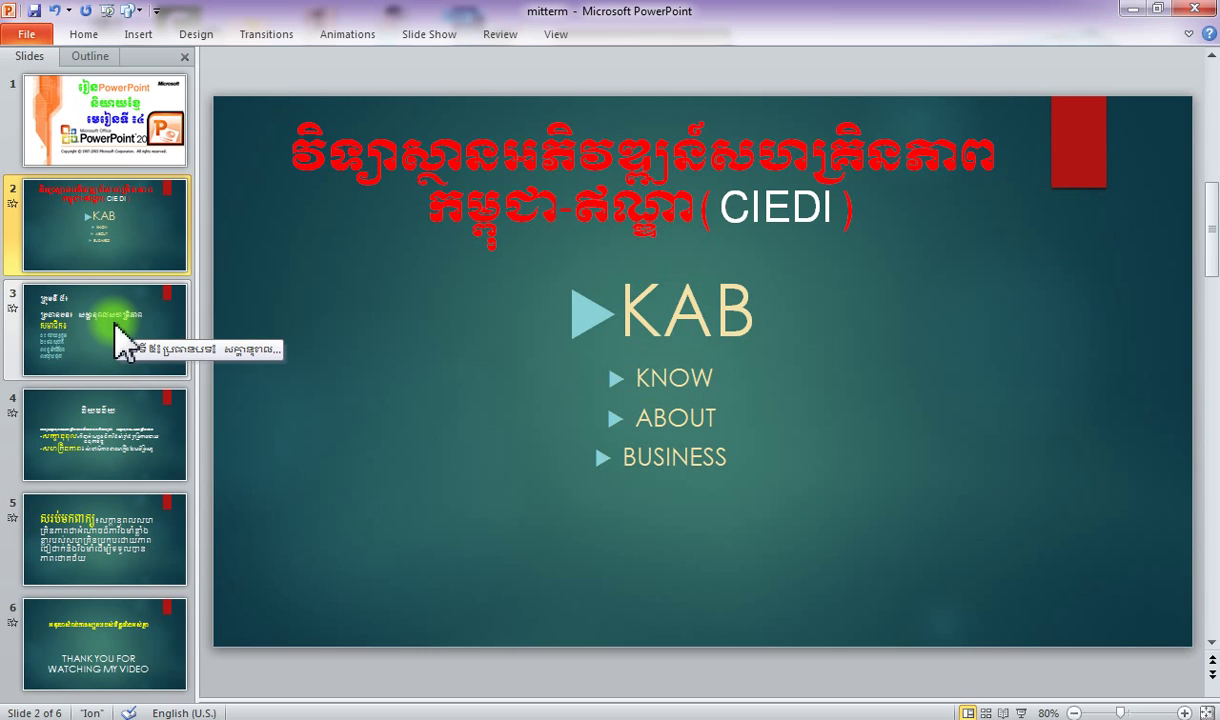
left_click(130, 370)
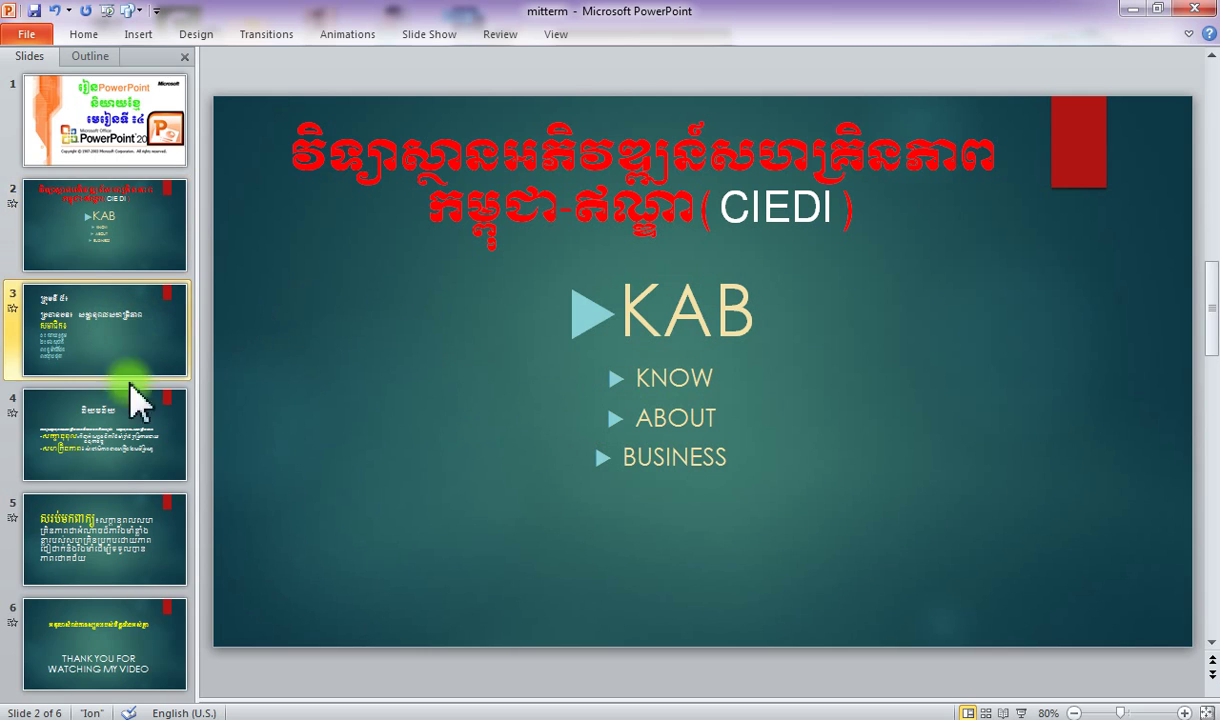
left_click(109, 475)
left_click(109, 567)
left_click(108, 660)
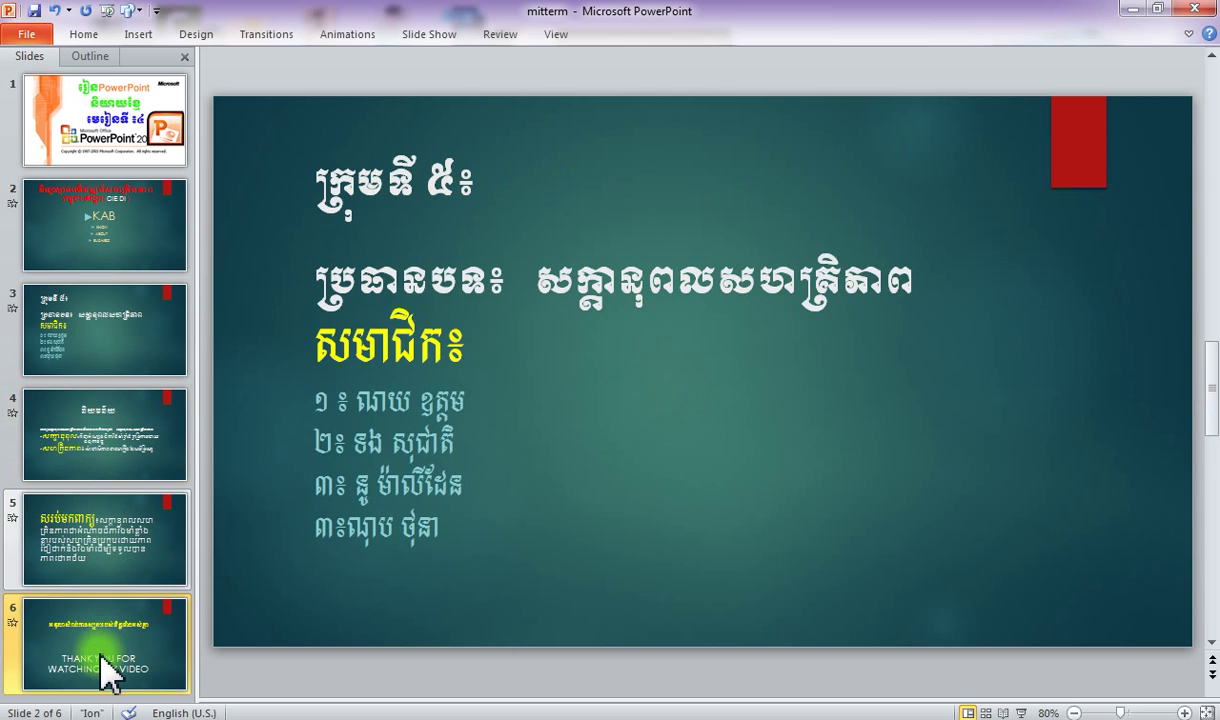
left_click(135, 232)
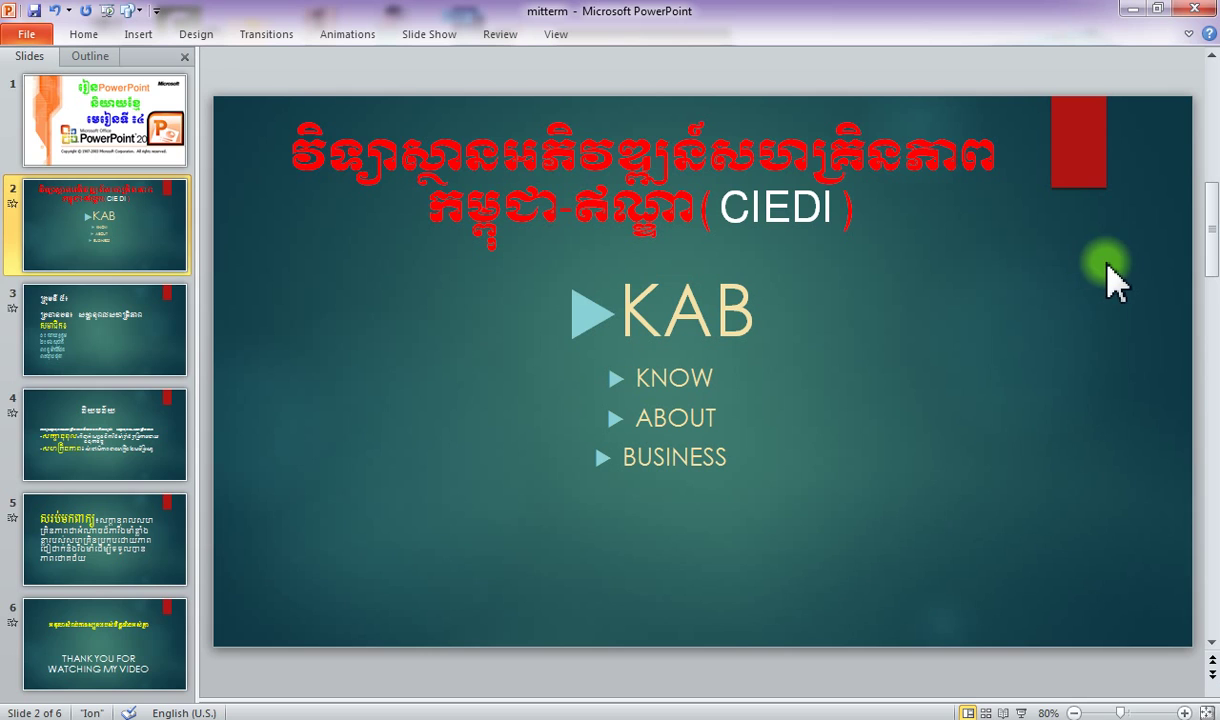
Replace slide 2's Switch transition with Ferris Wheel, then try another Exciting transition.
left_click(265, 36)
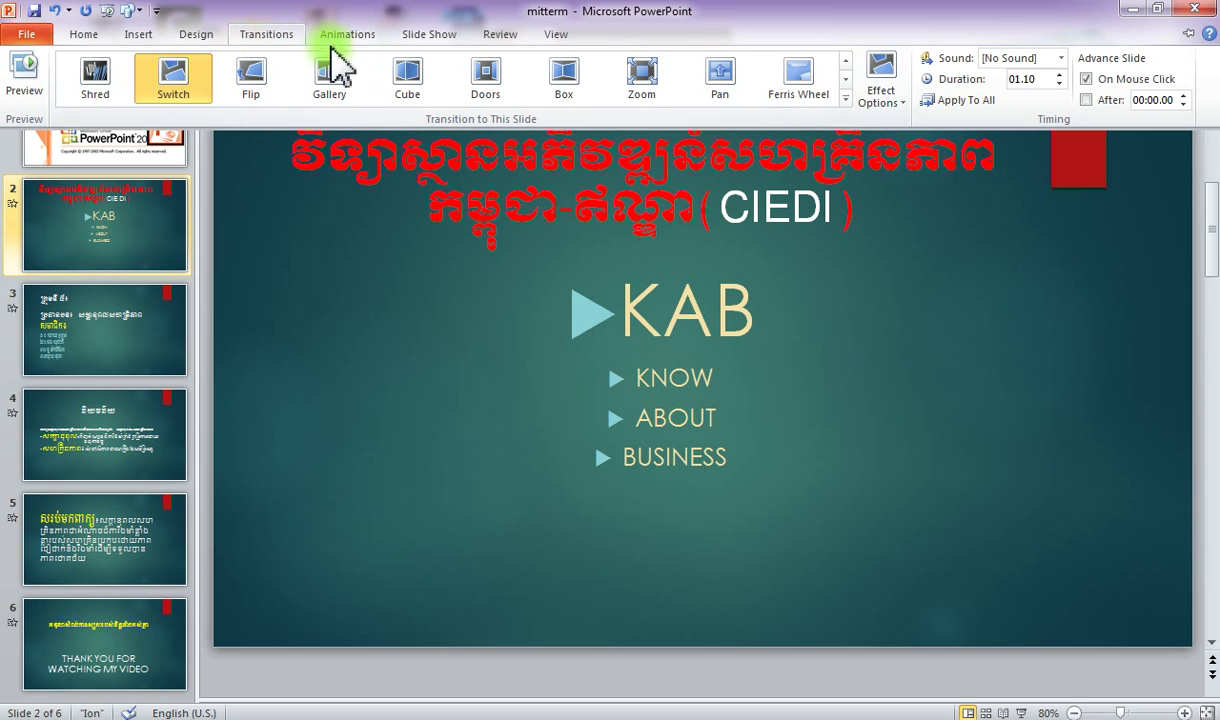
left_click(845, 98)
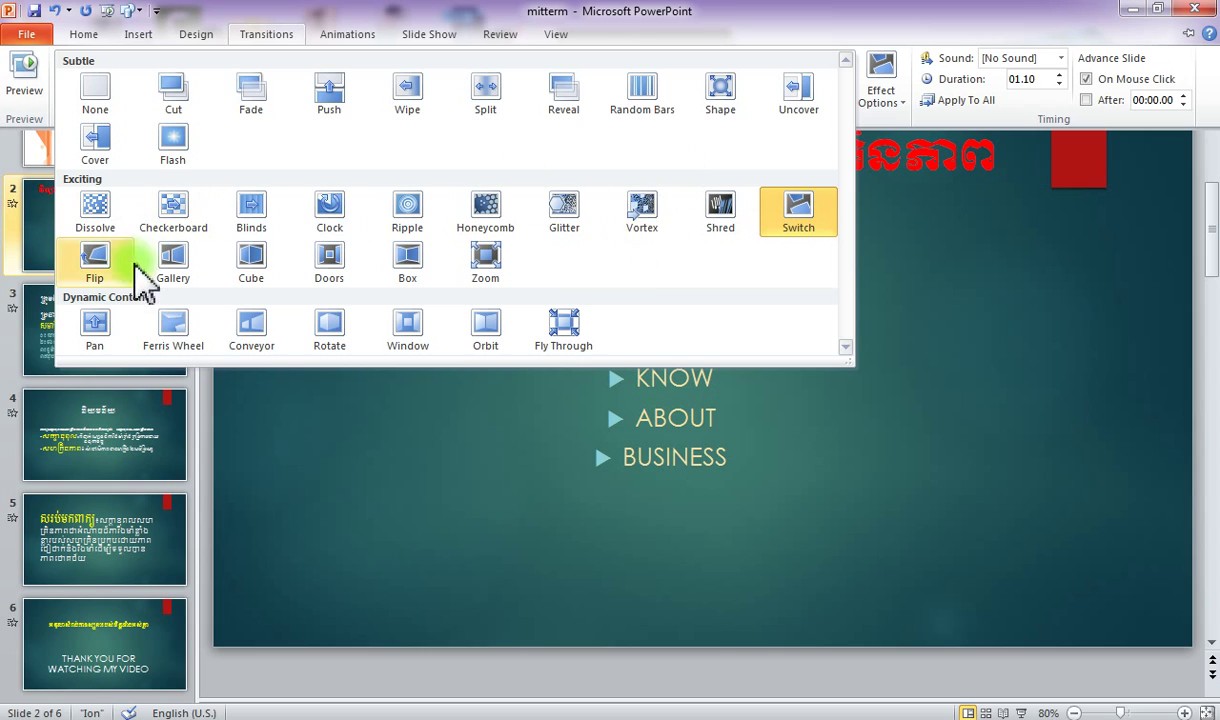
left_click(160, 340)
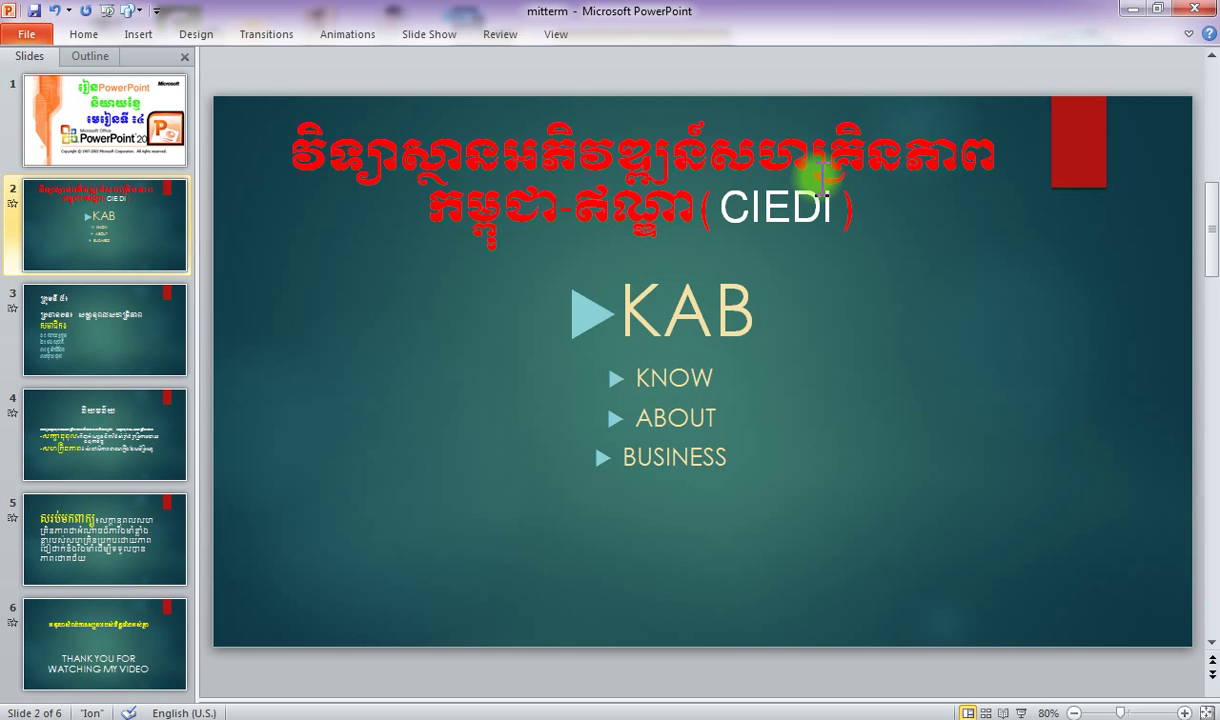
left_click(262, 40)
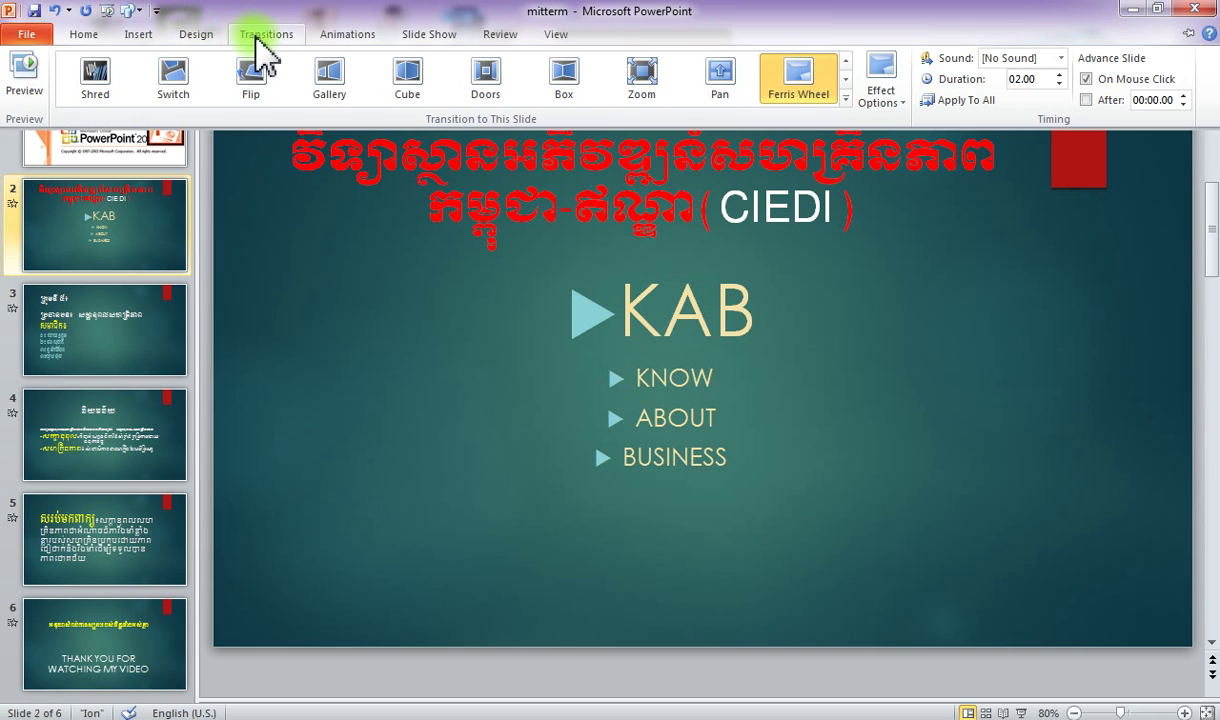
left_click(845, 80)
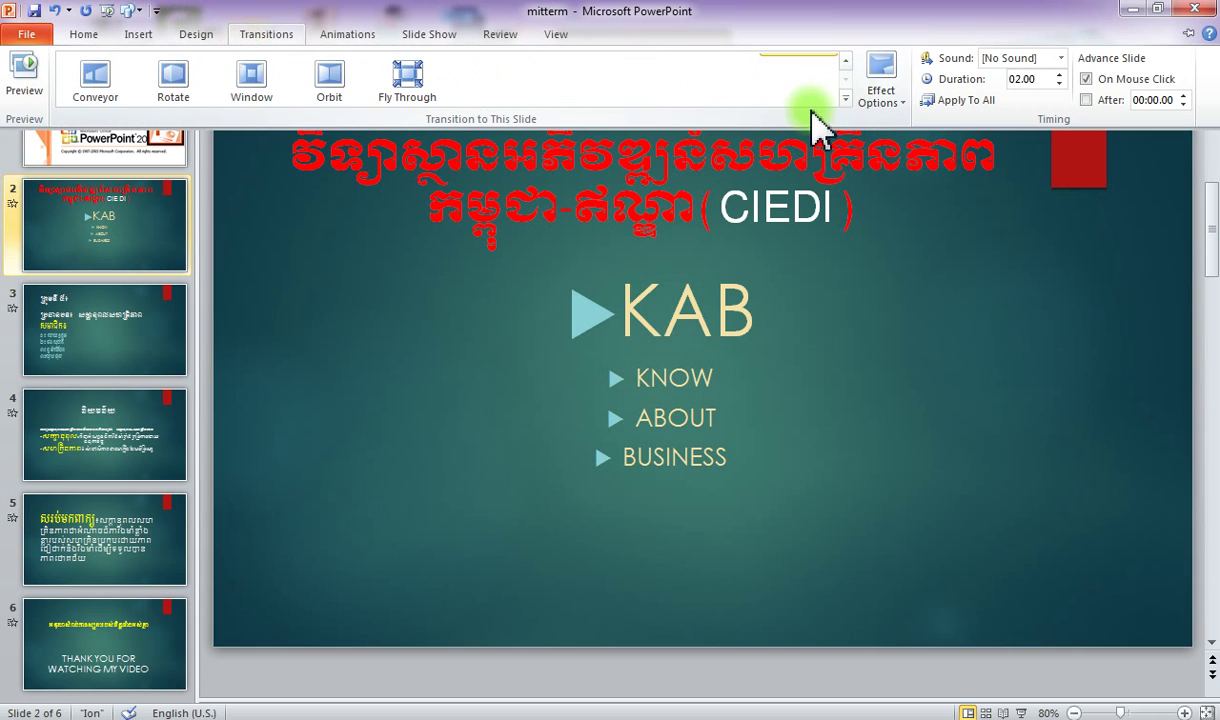
left_click(846, 100)
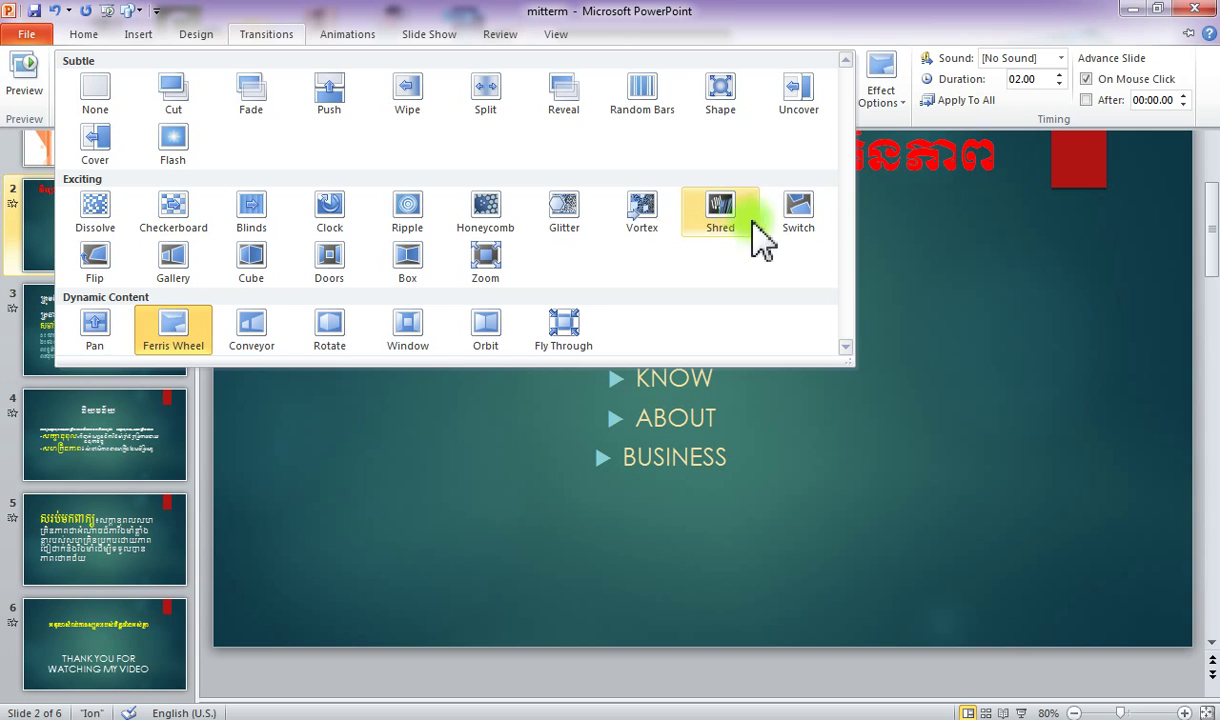
left_click(797, 216)
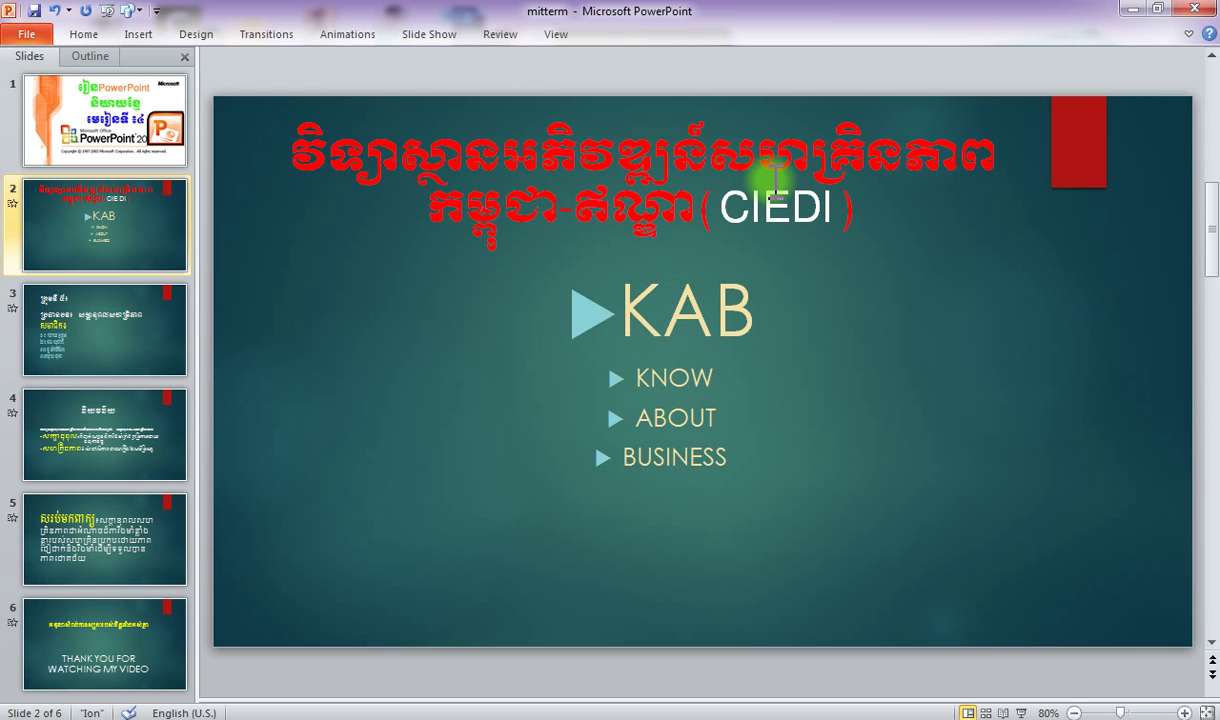
On slide 3, replace the Checkerboard transition with a new one from the full gallery.
left_click(45, 352)
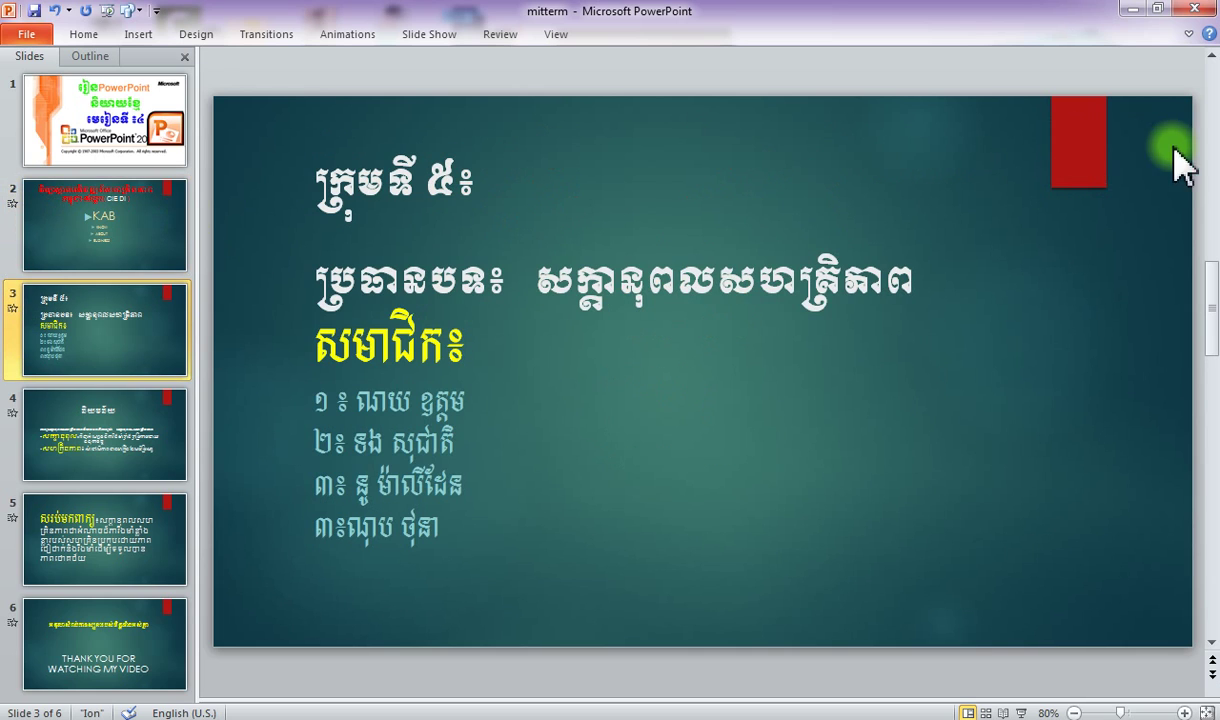
left_click(262, 36)
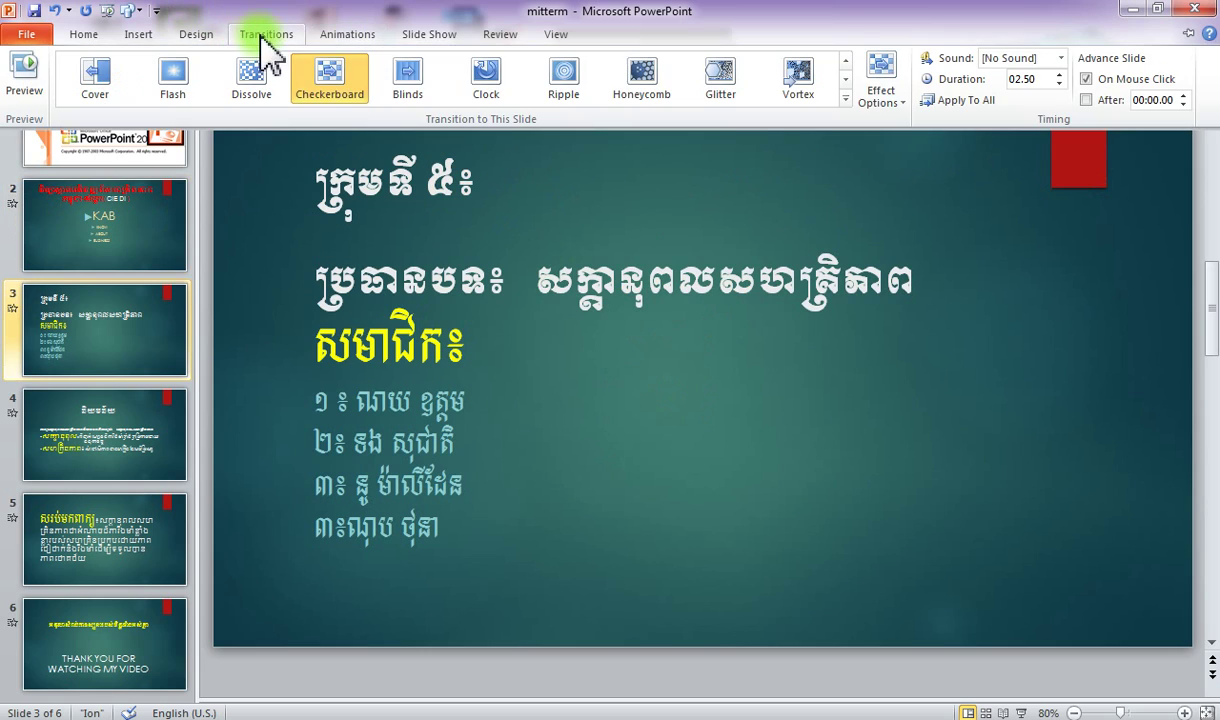
left_click(848, 98)
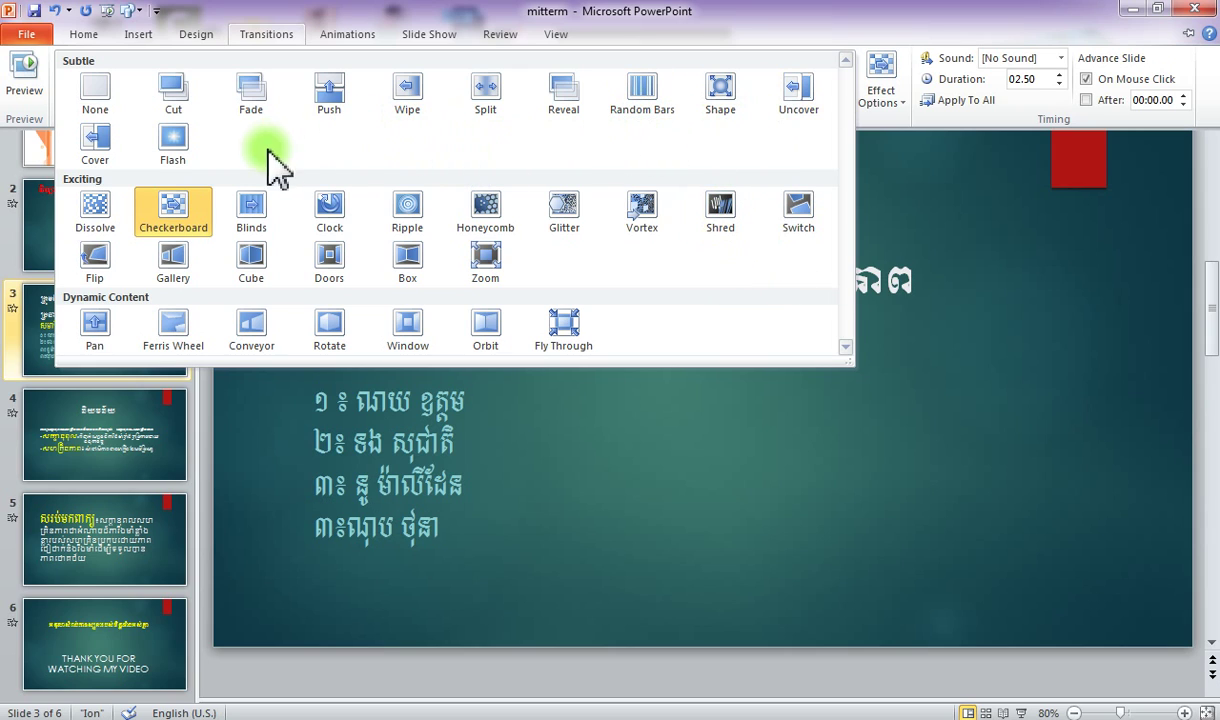
left_click(258, 340)
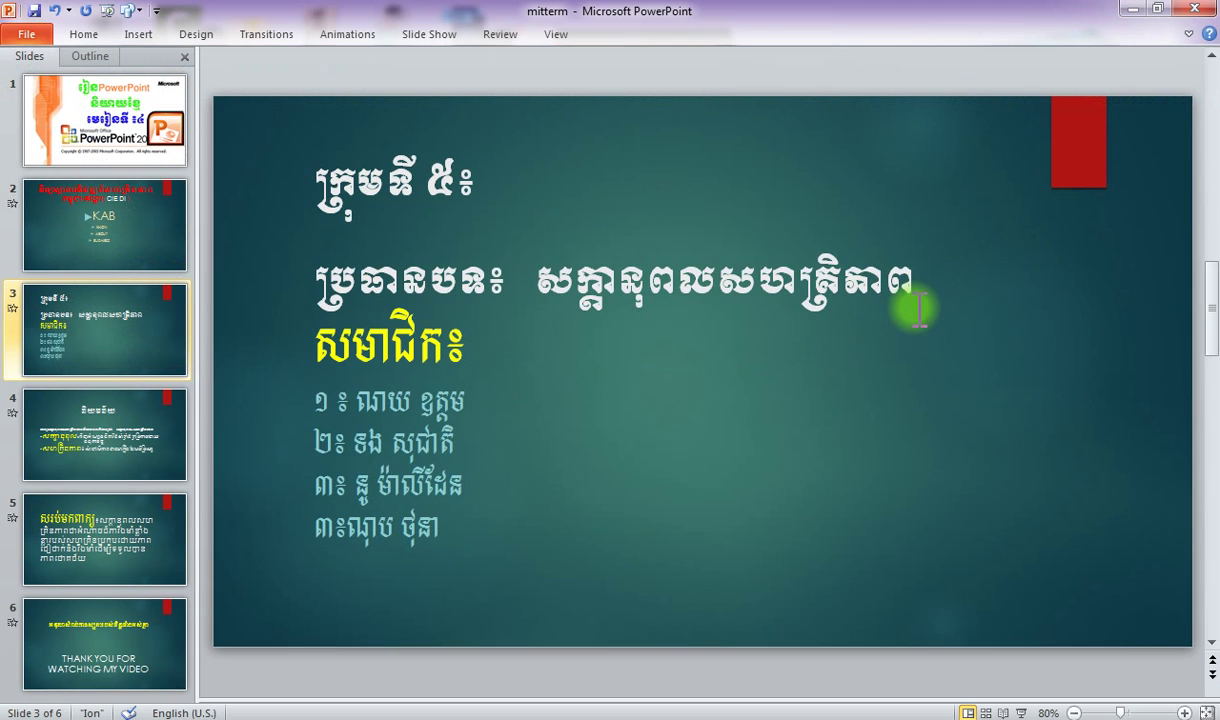
Give slide 4 a new transition from the full transitions gallery.
left_click(85, 448)
left_click(268, 36)
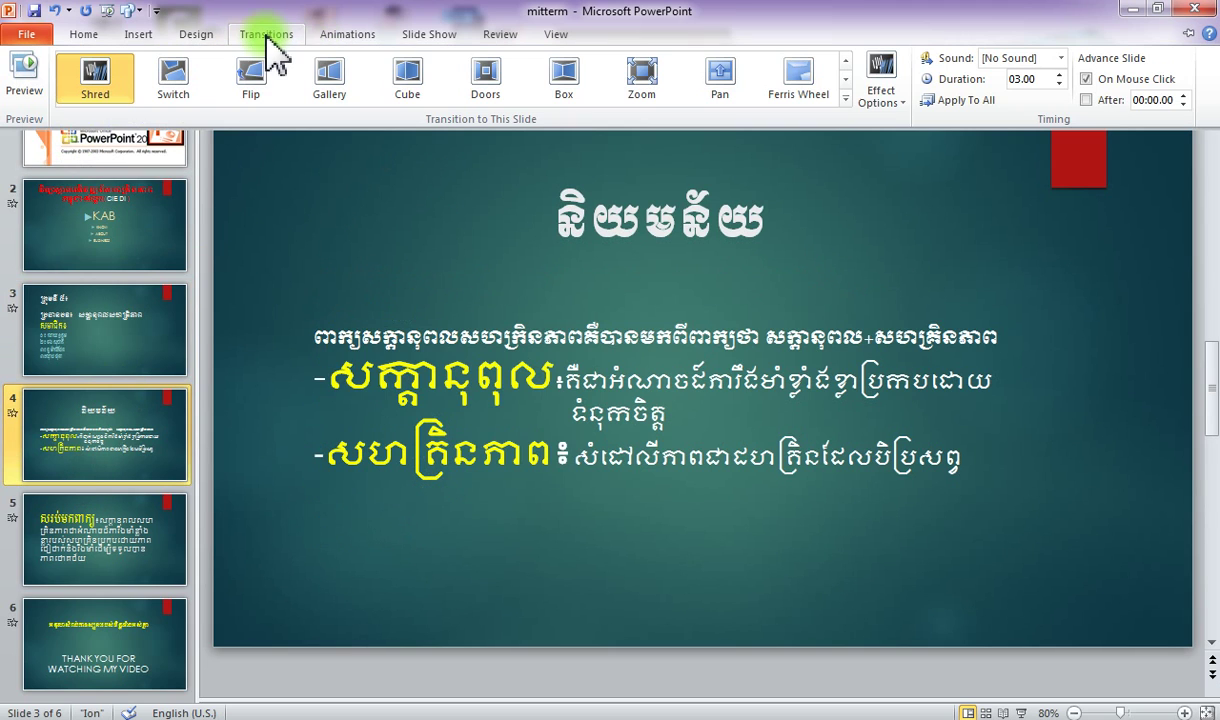
left_click(846, 101)
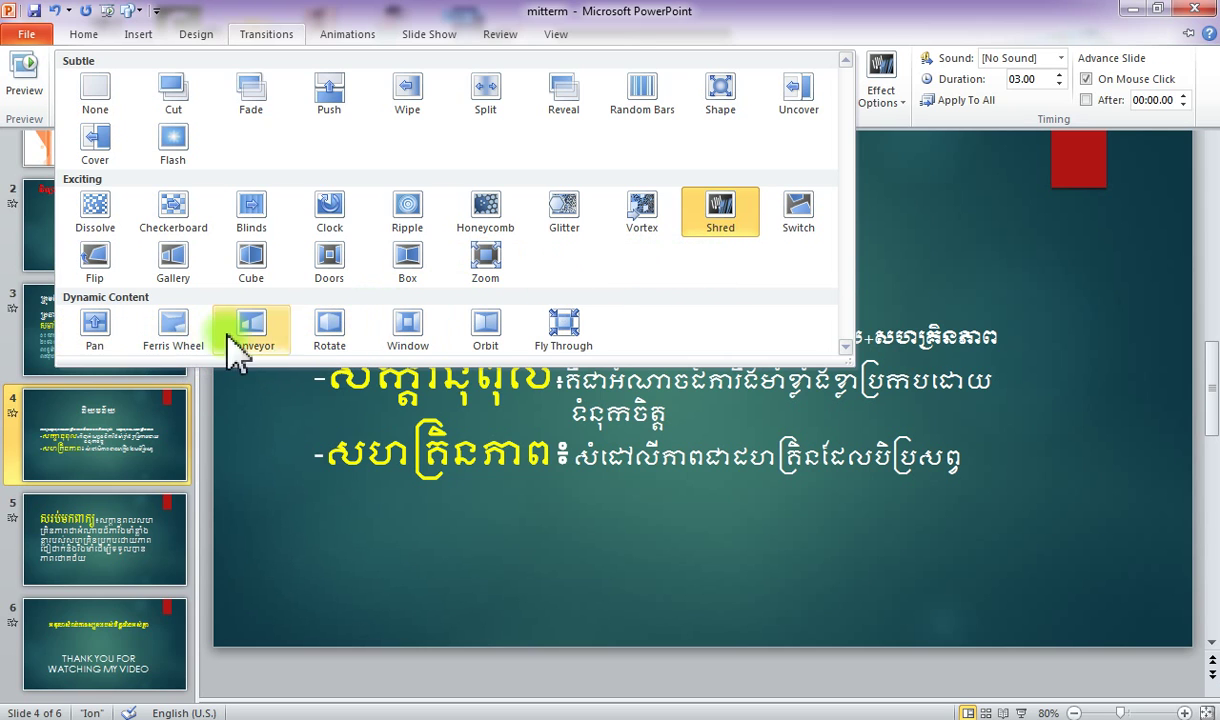
left_click(110, 345)
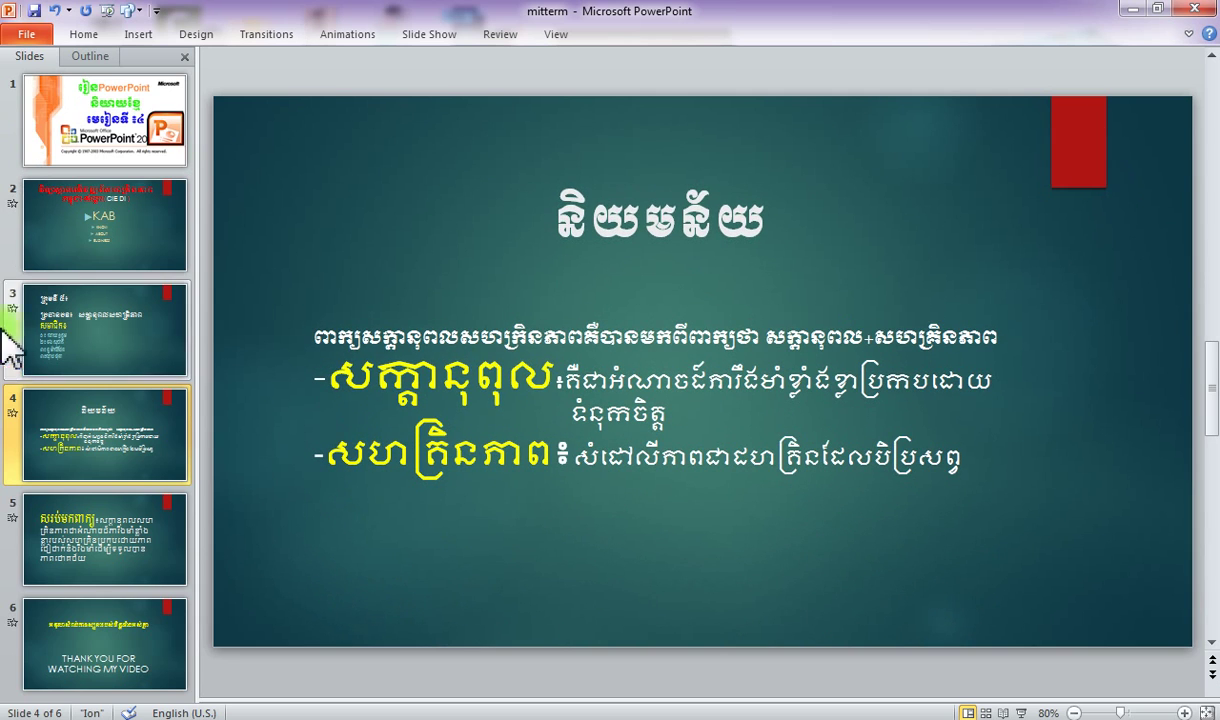
Give slide 5 the Checkerboard transition in place of Push.
left_click(65, 575)
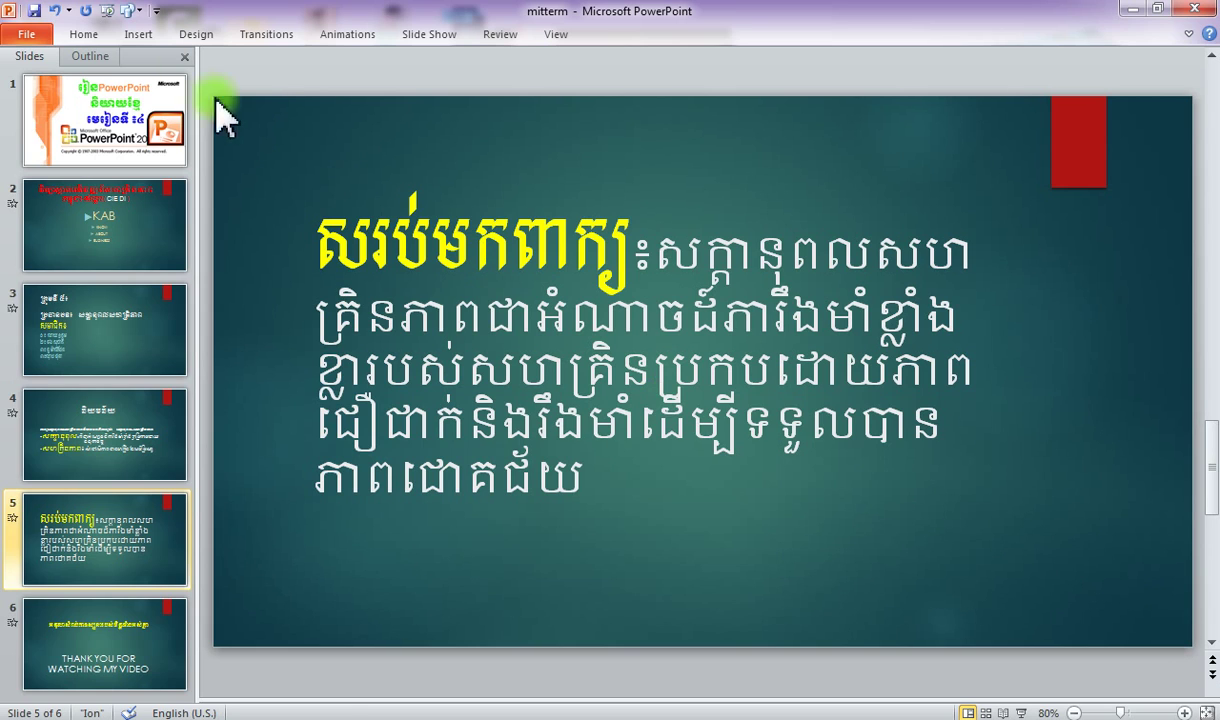
left_click(246, 36)
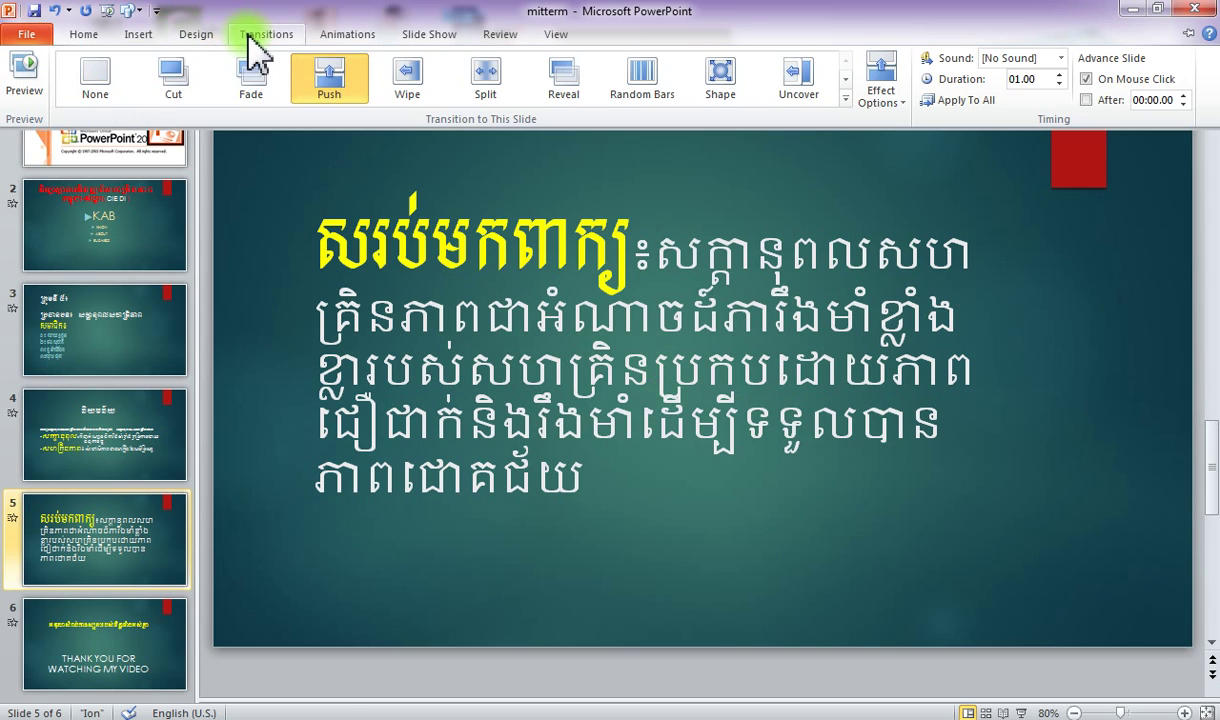
left_click(845, 80)
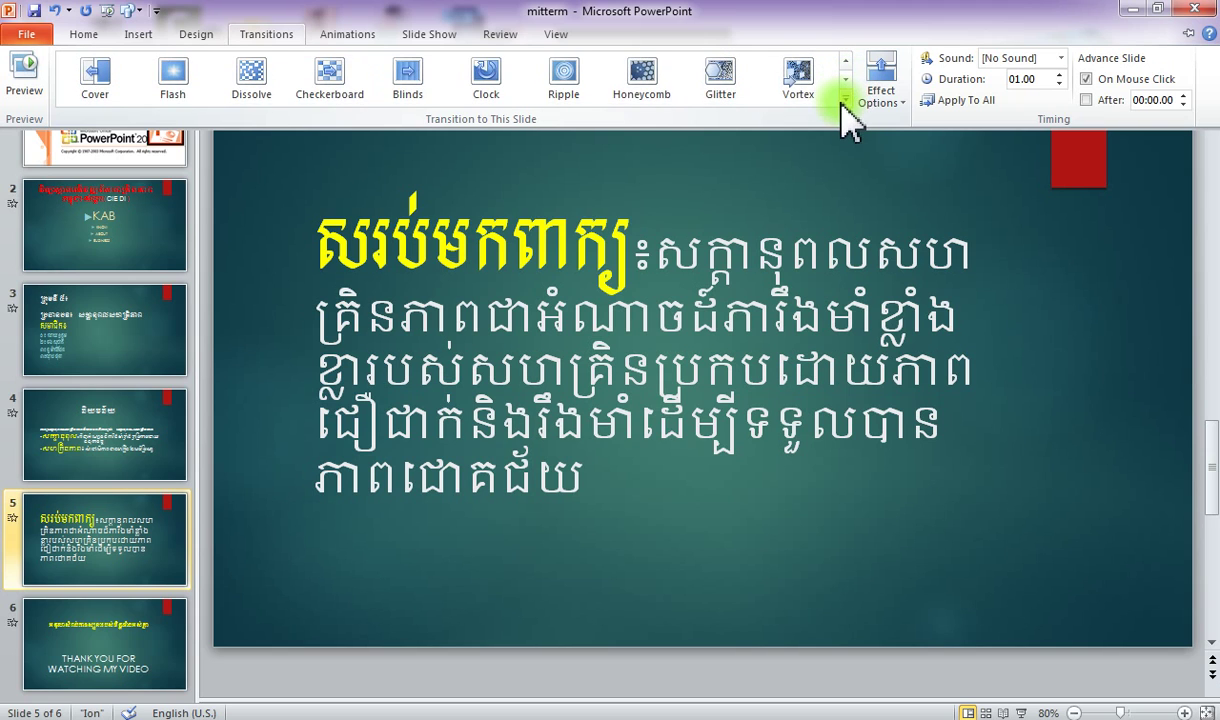
left_click(845, 101)
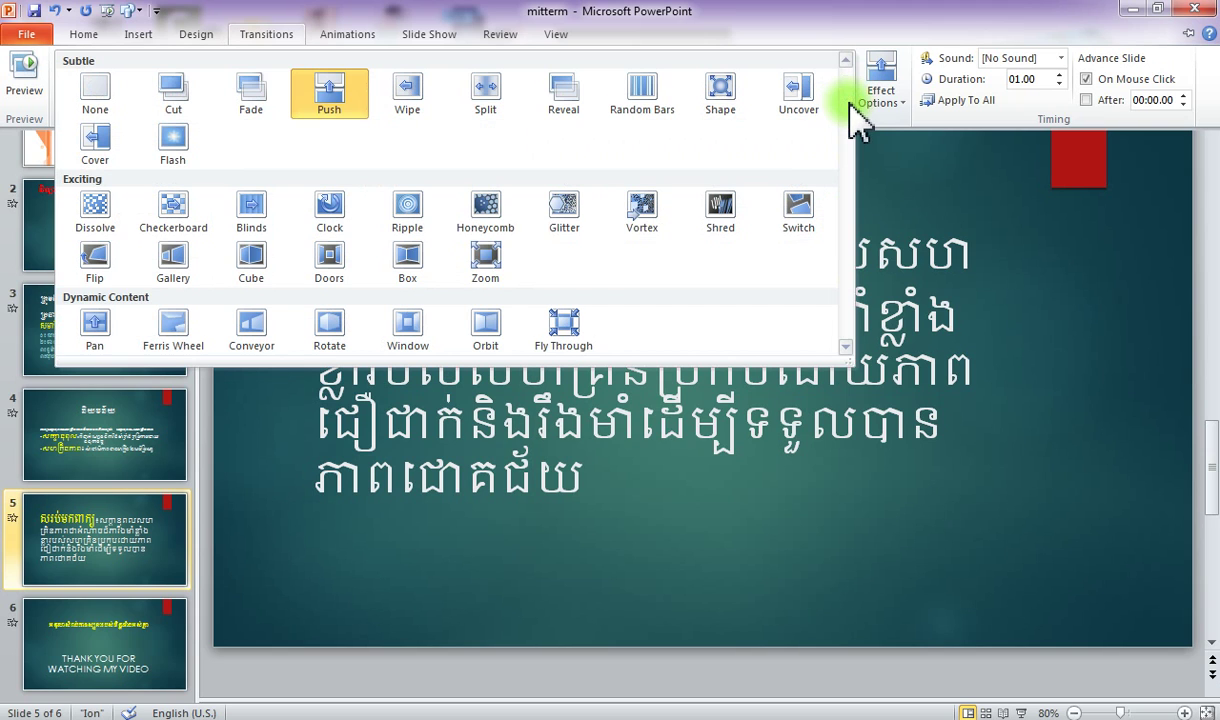
left_click(182, 220)
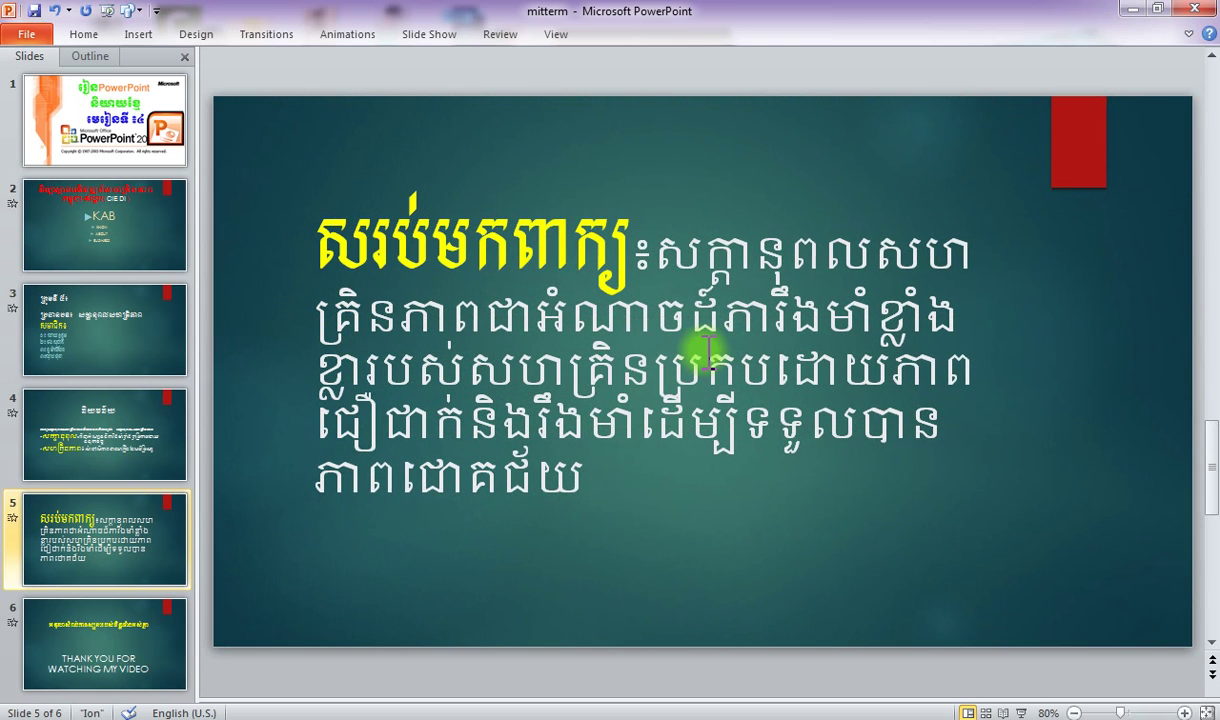
Apply the Window transition to the slide 6 thank-you slide, then return to slide 2.
left_click(60, 660)
left_click(270, 40)
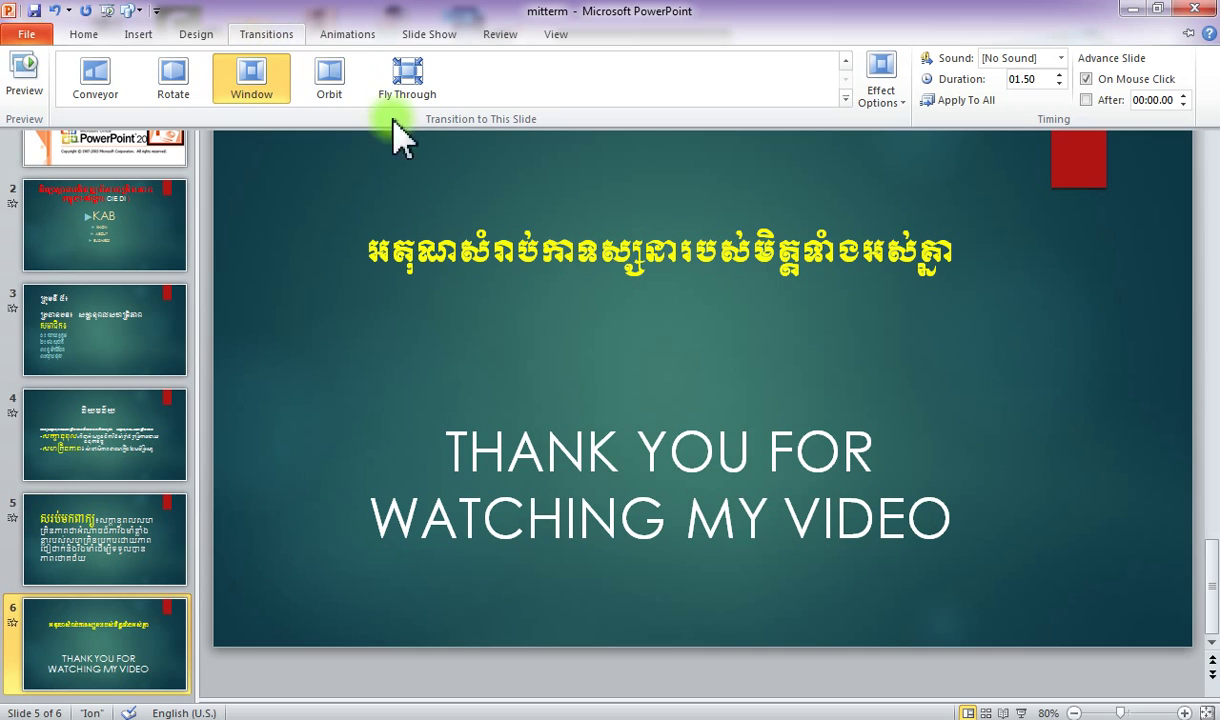
left_click(846, 104)
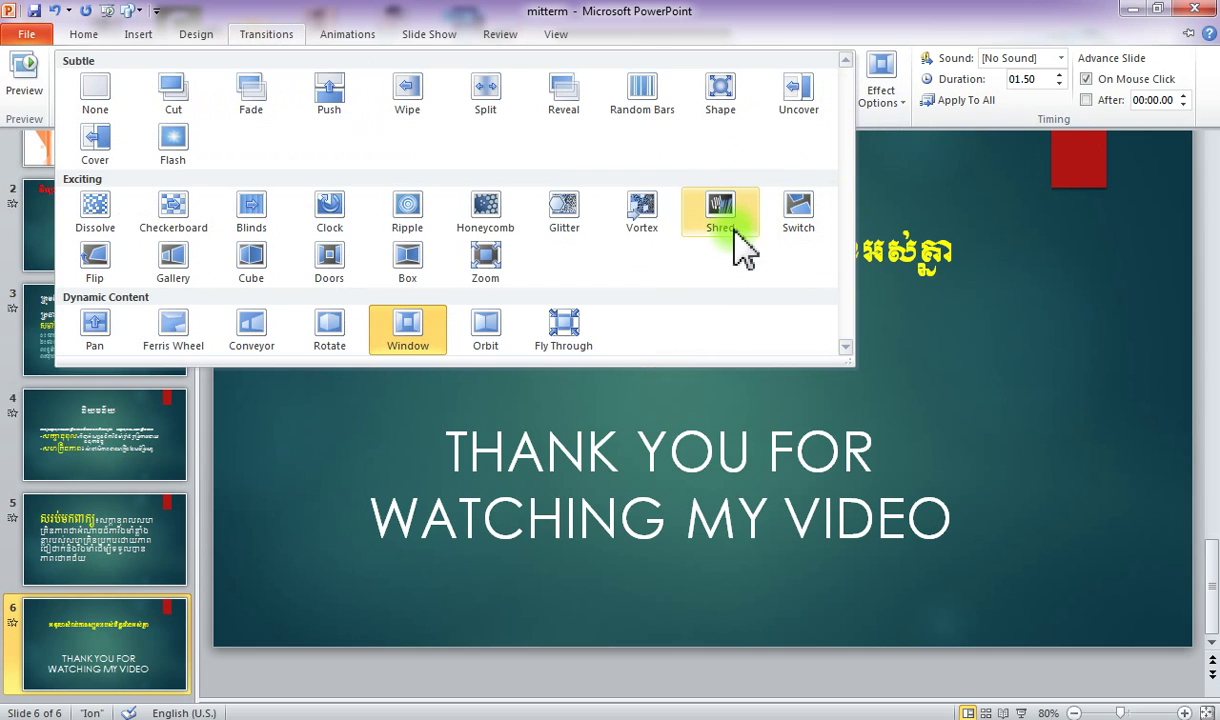
left_click(410, 340)
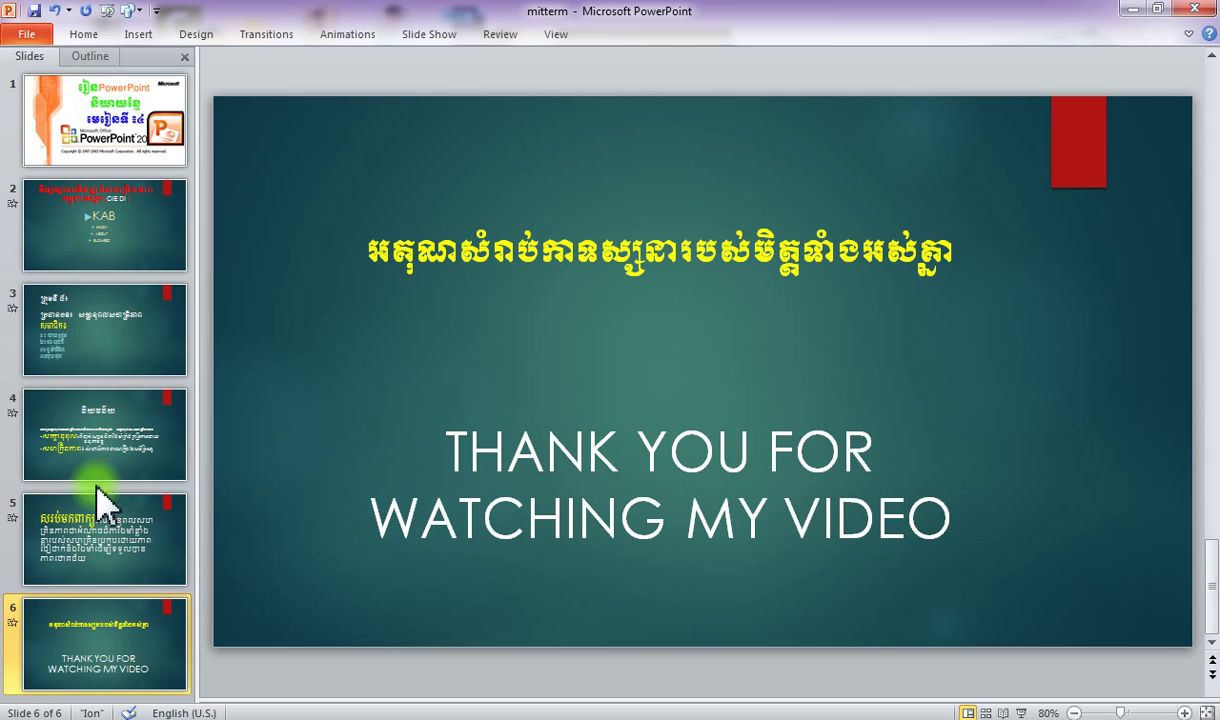
left_click(130, 256)
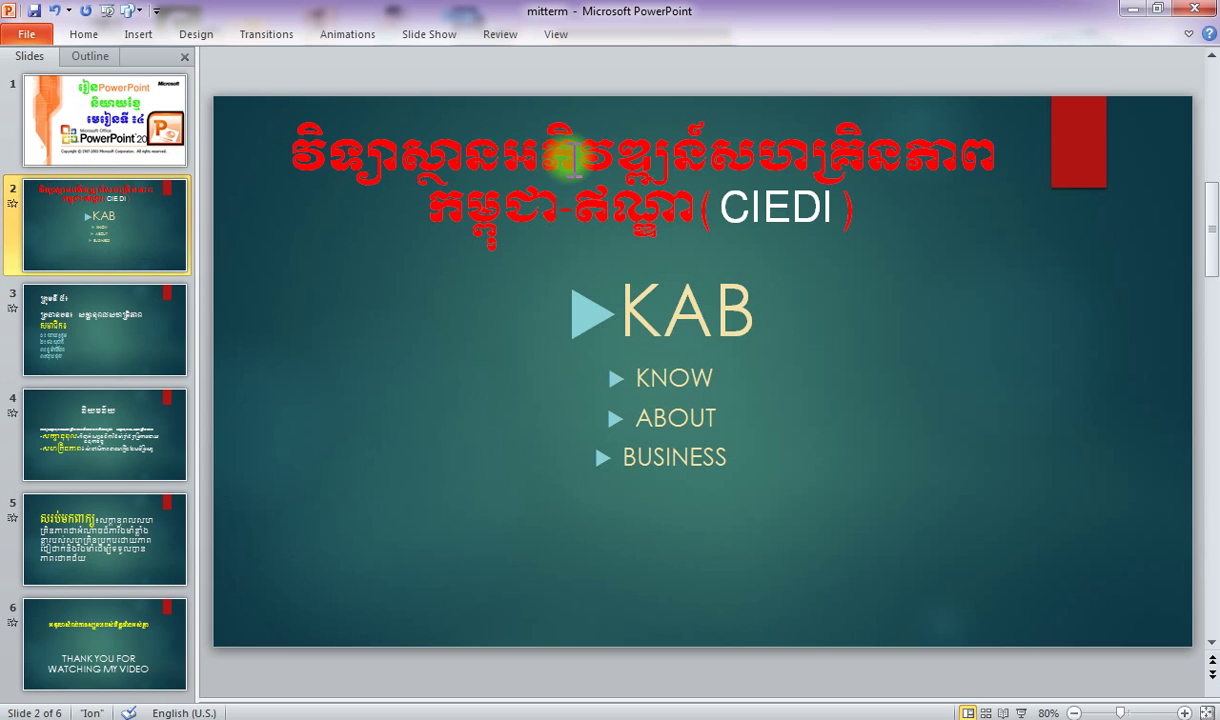
Change the red Khmer CIEDI title's entrance animation from Float In to Shape.
left_click(578, 166)
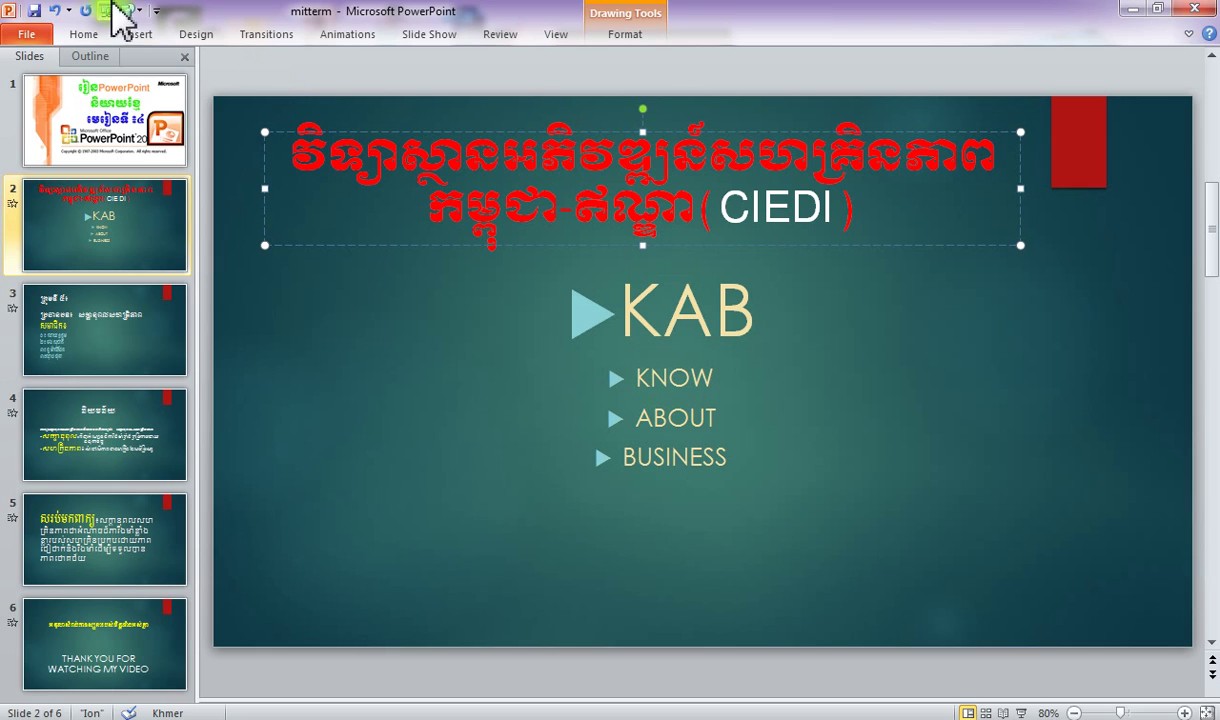
left_click(347, 34)
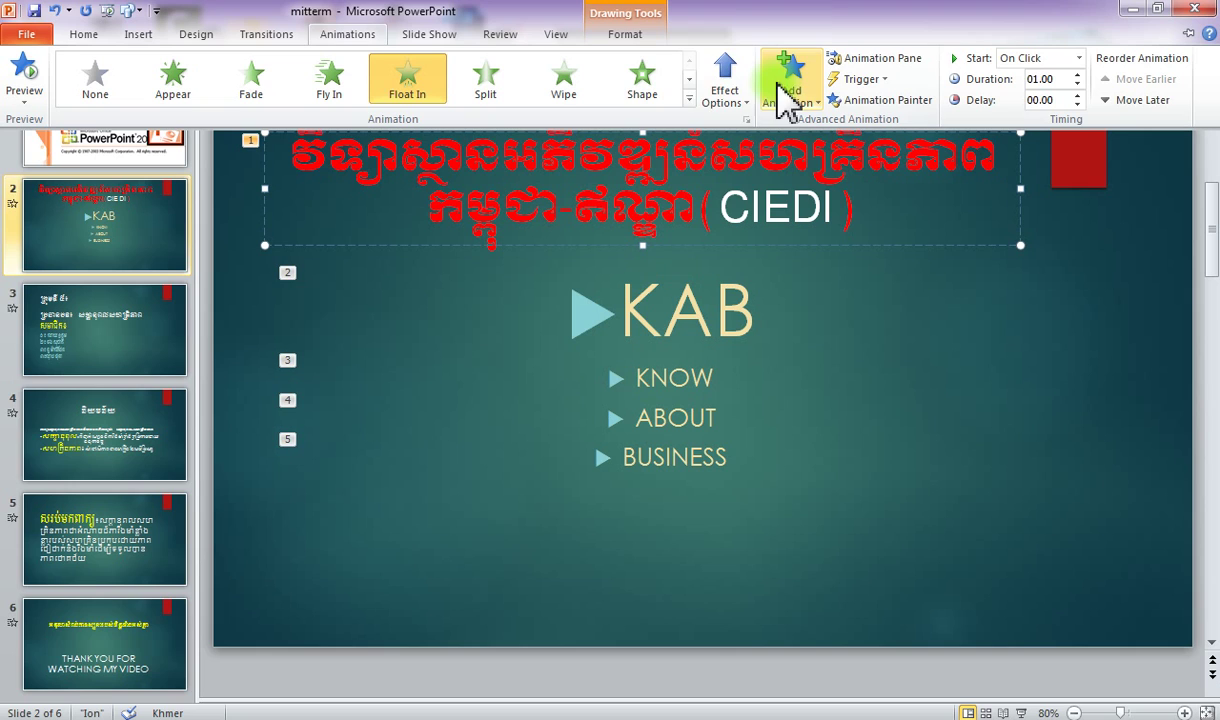
left_click(688, 98)
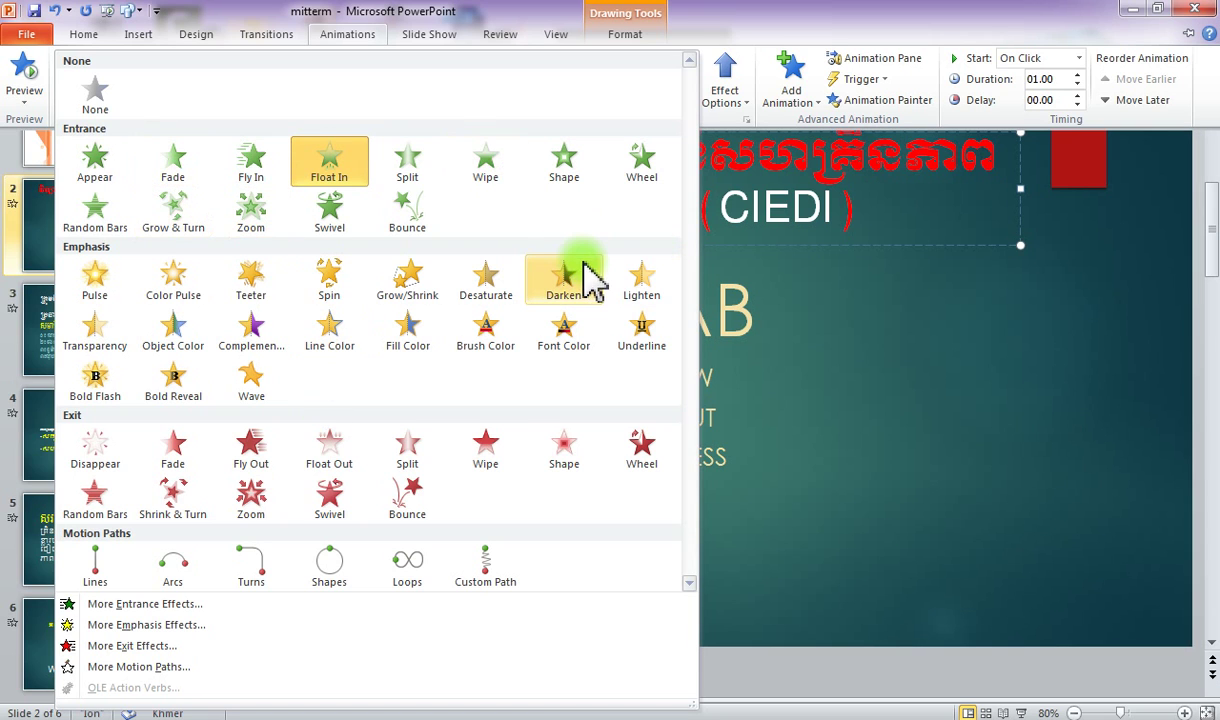
left_click(564, 168)
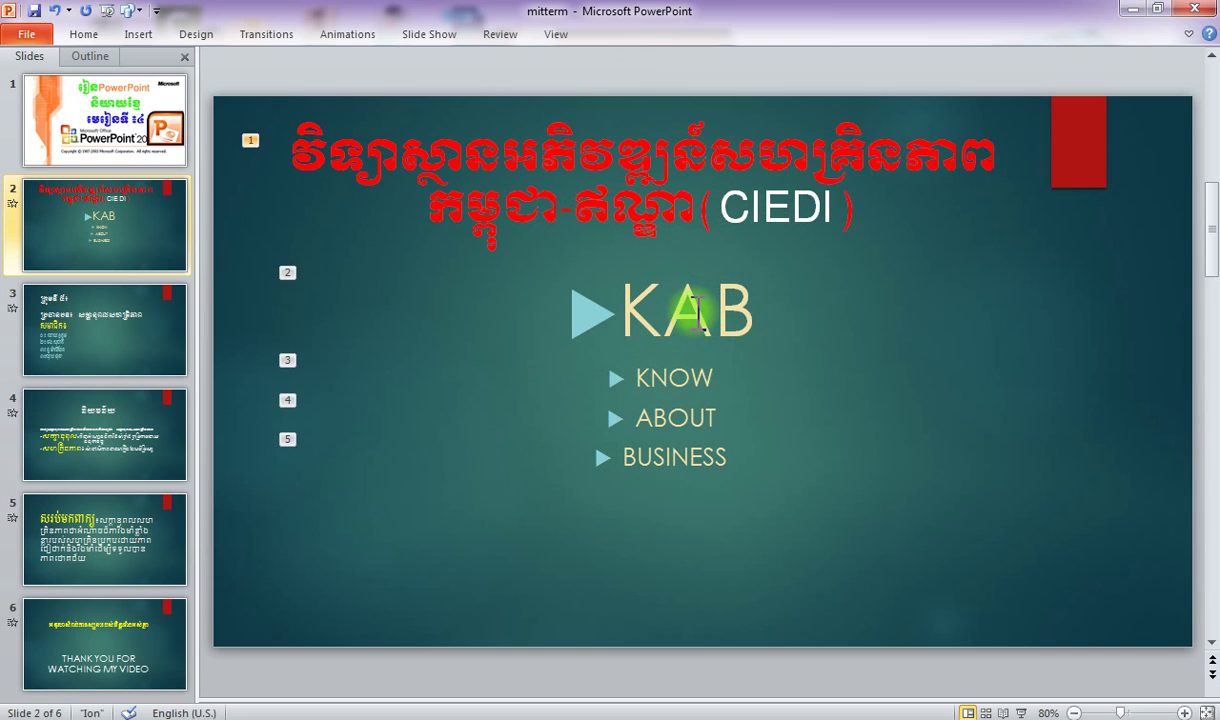
Give the KAB bullet list a Bounce entrance, then deselect it and go to slide 3.
left_click(705, 320)
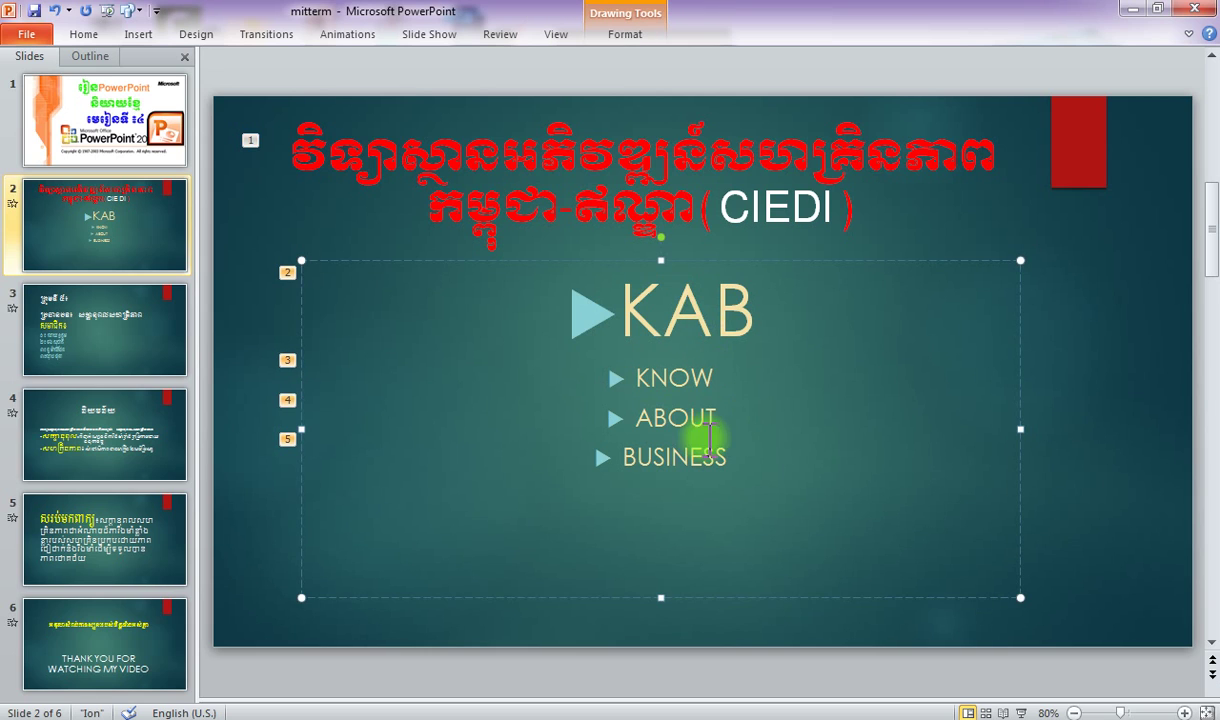
left_click(341, 40)
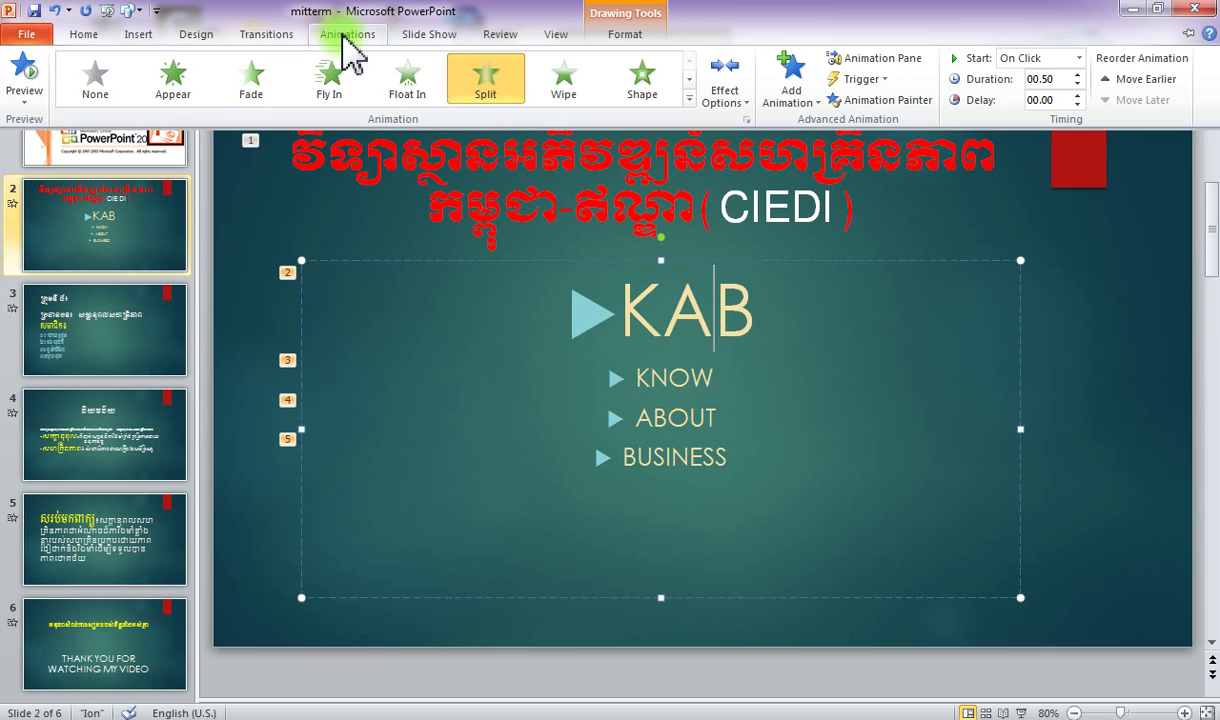
left_click(690, 80)
left_click(688, 97)
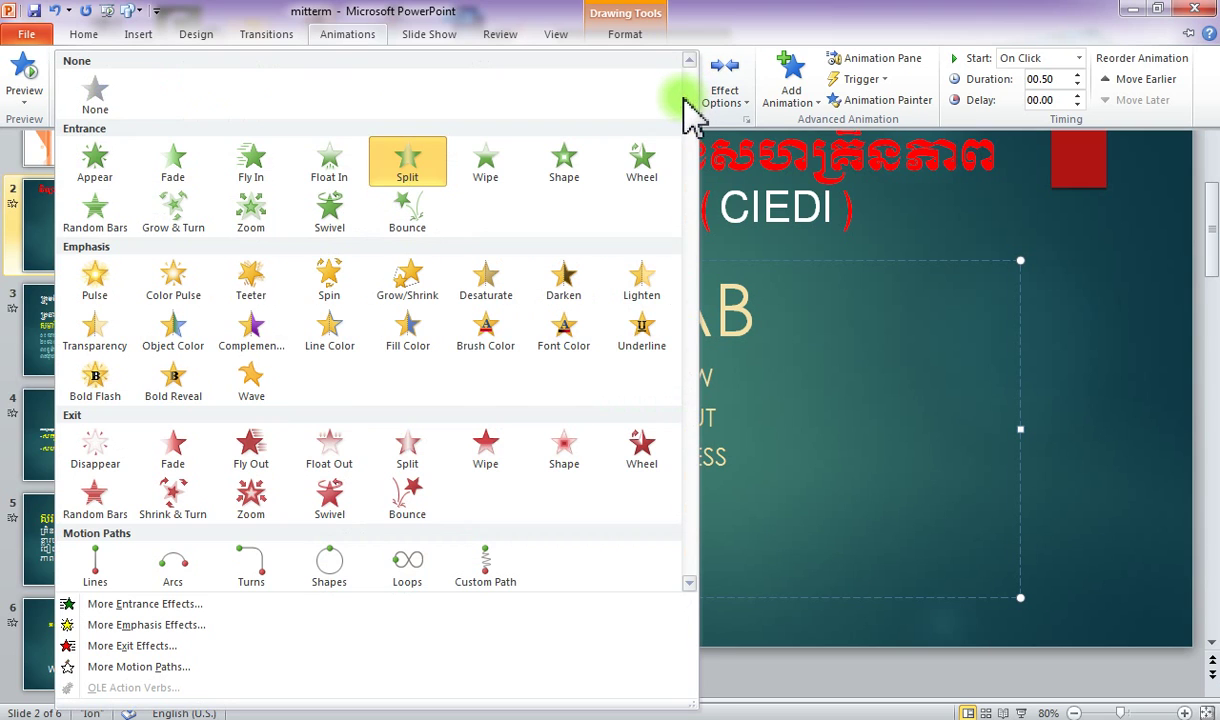
left_click(418, 228)
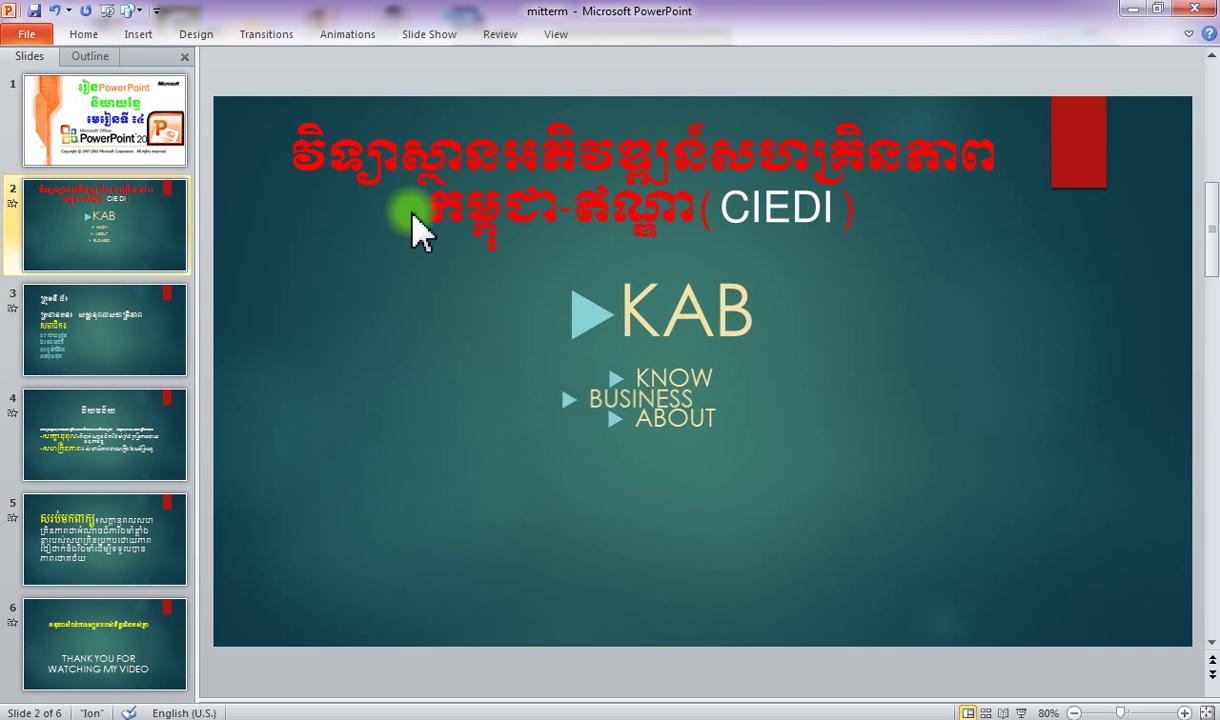
left_click(420, 230)
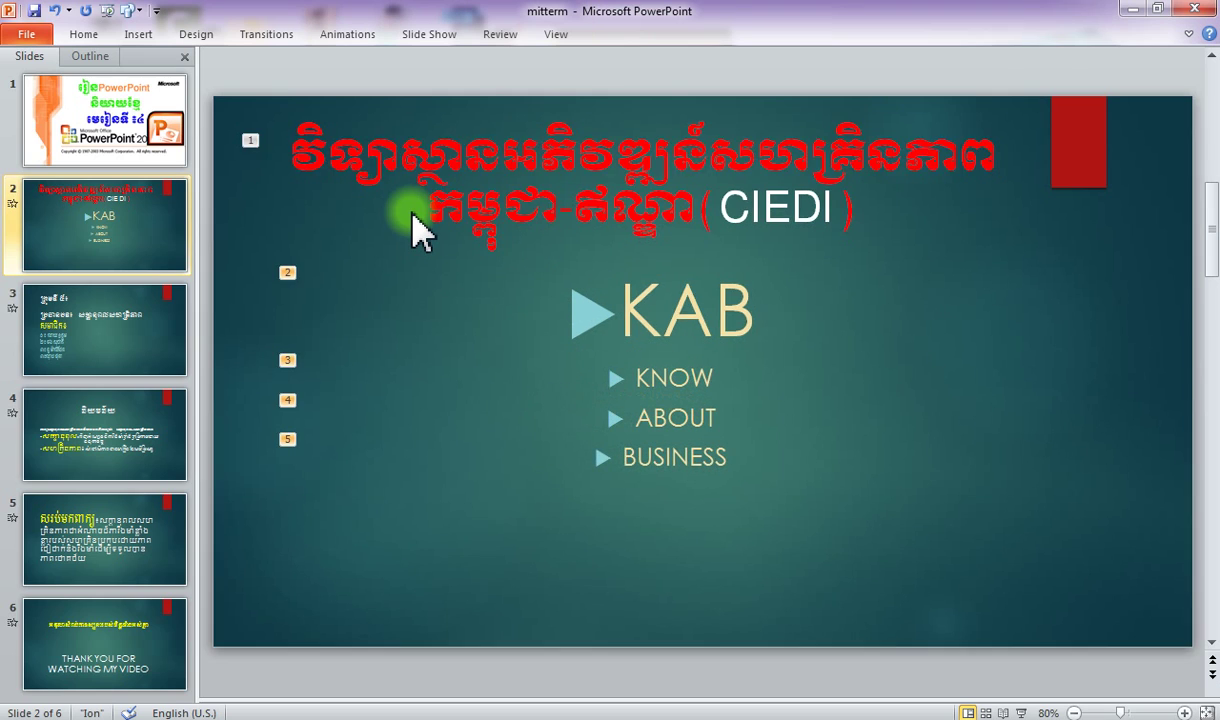
left_click(101, 352)
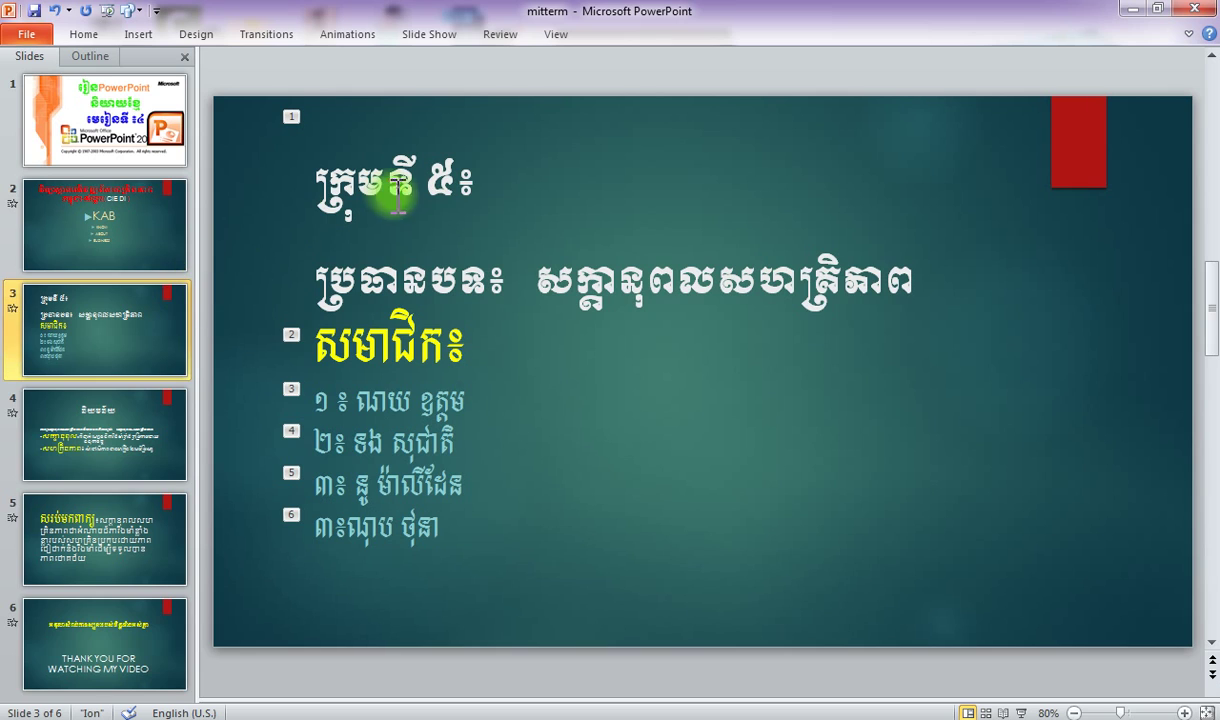
Give slide 3's title a Zoom entrance animation.
left_click(470, 186)
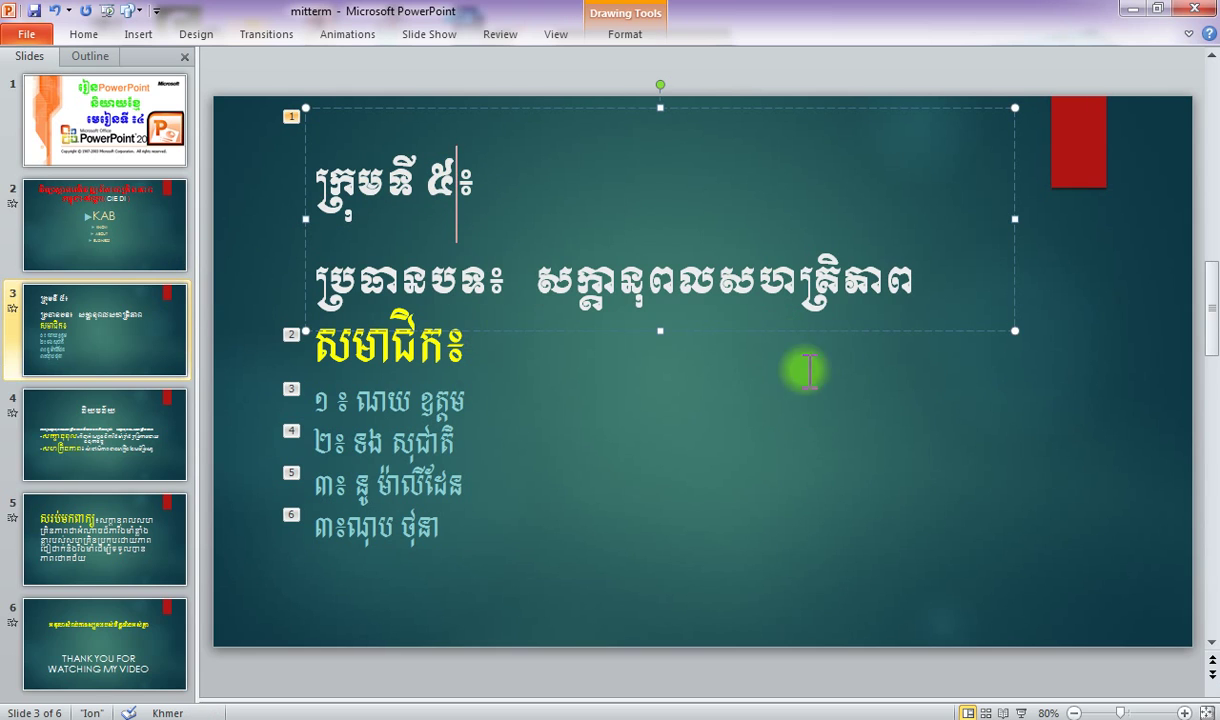
left_click(343, 36)
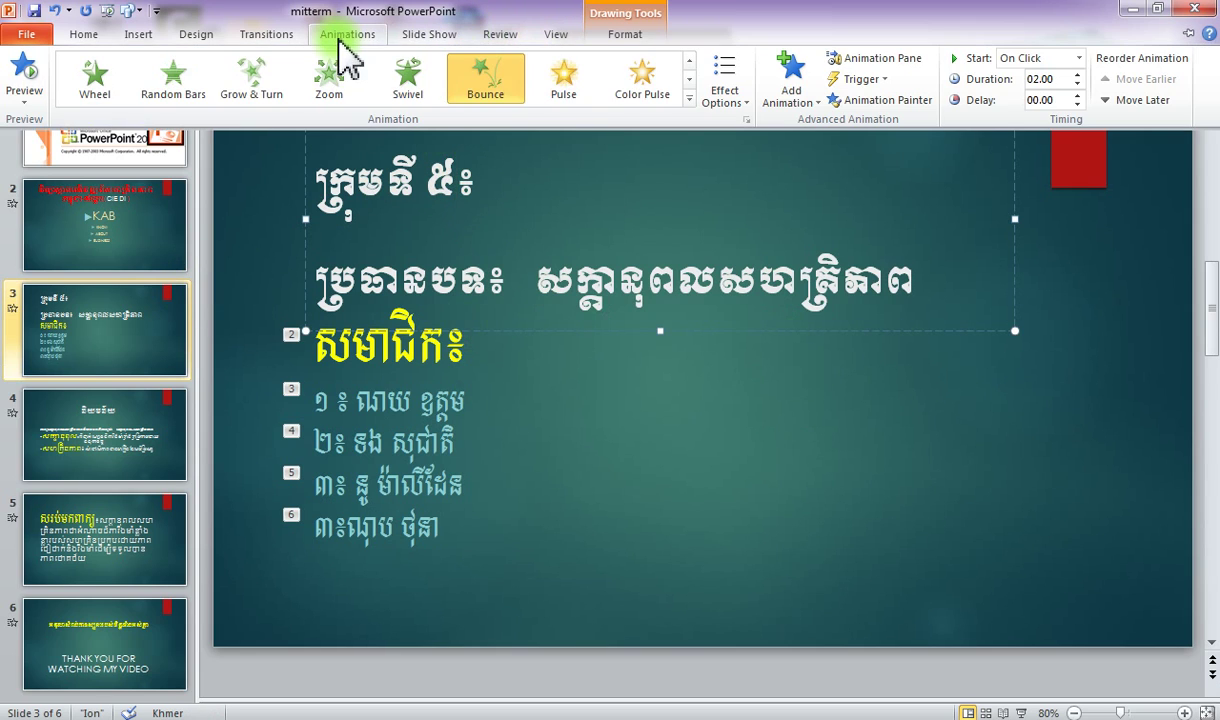
left_click(689, 81)
left_click(689, 97)
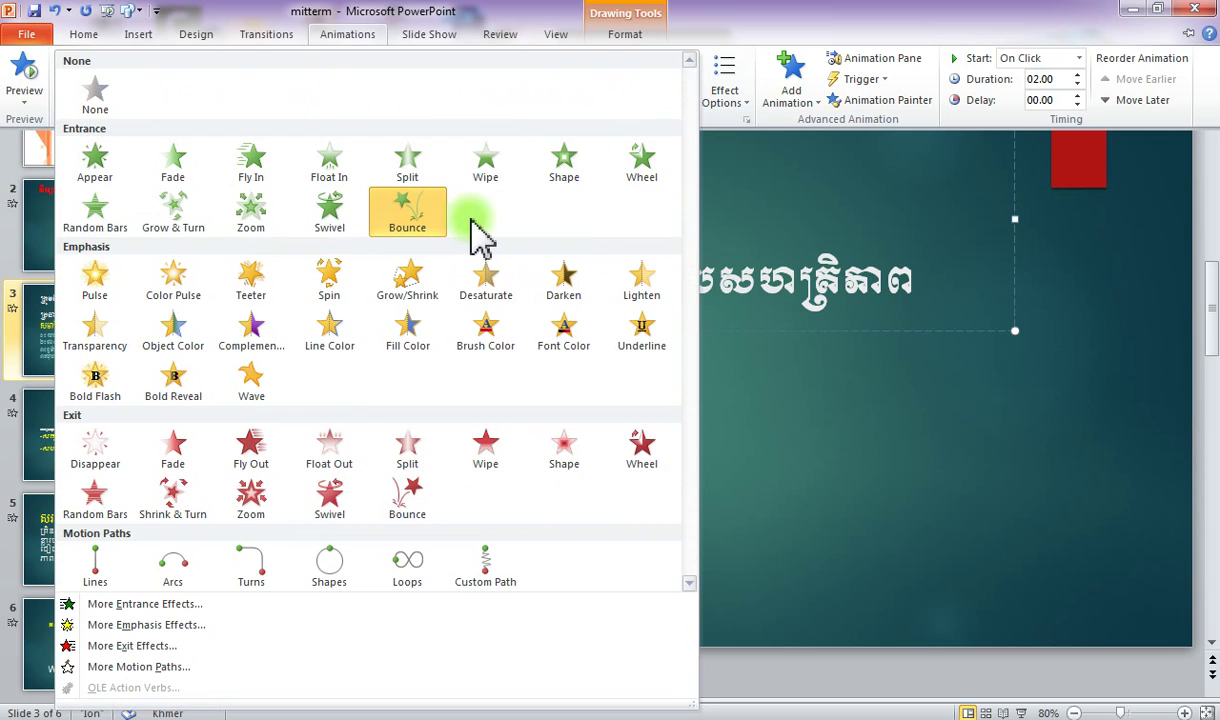
left_click(255, 222)
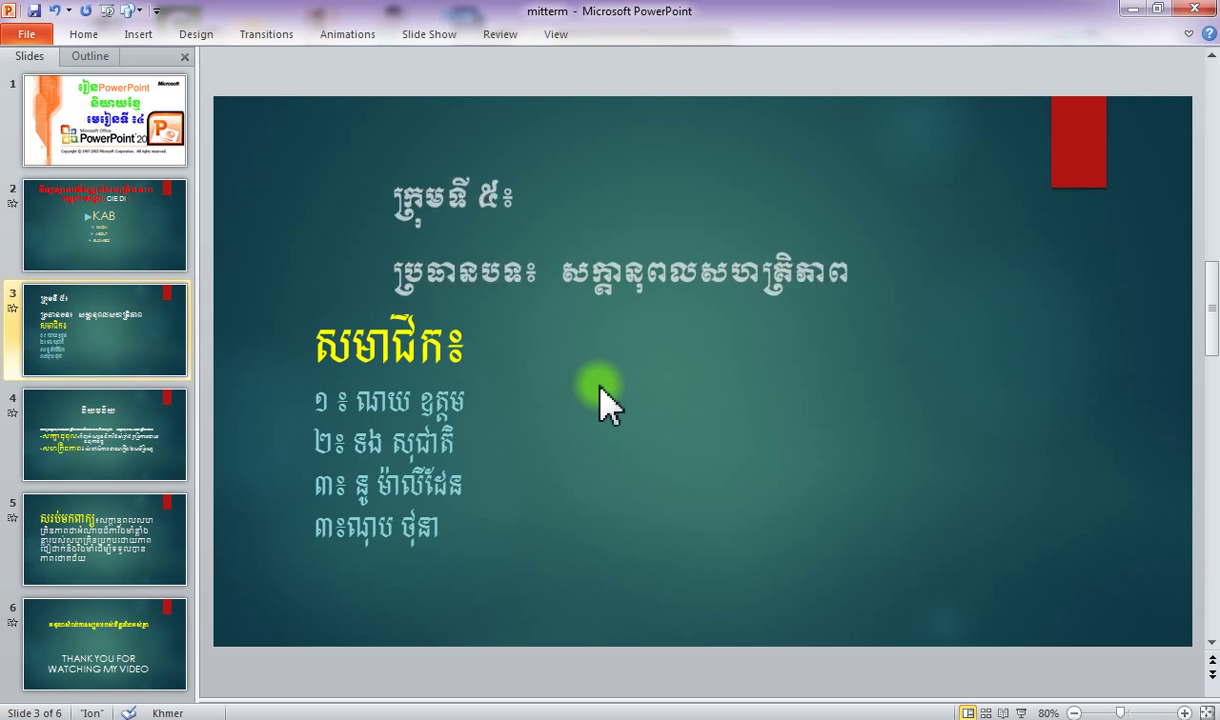
Give the member list text box a Swivel entrance animation.
left_click(385, 405)
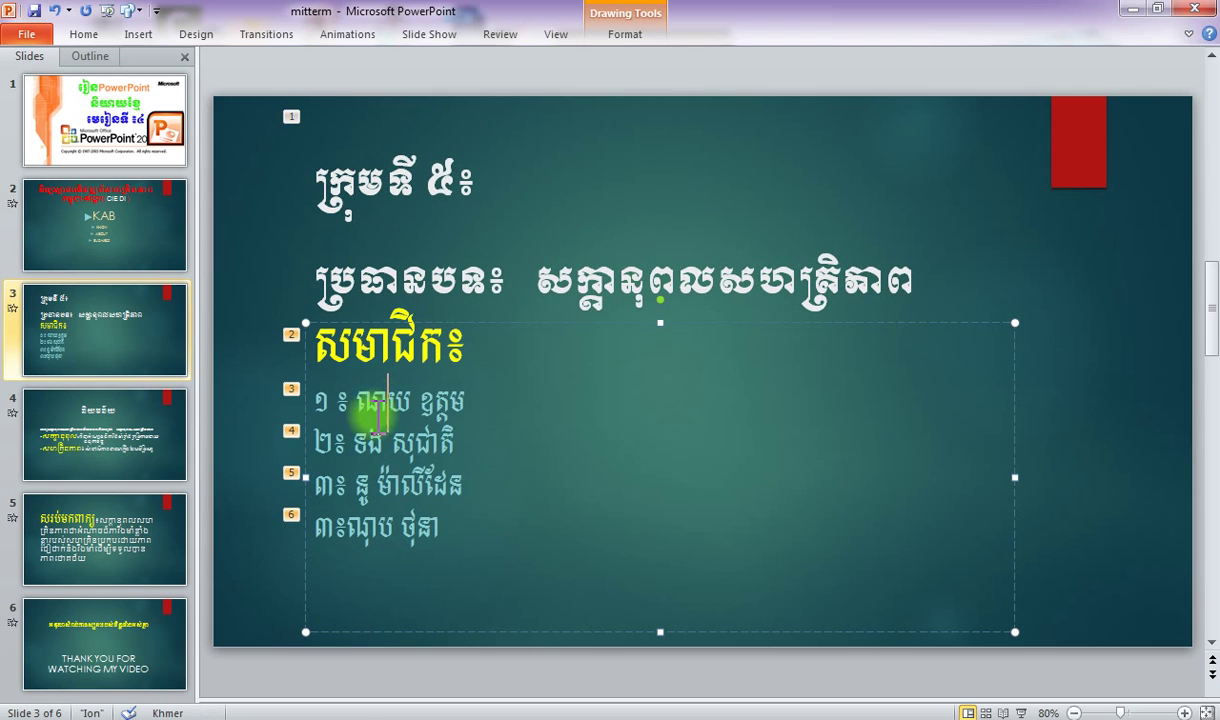
left_click(358, 45)
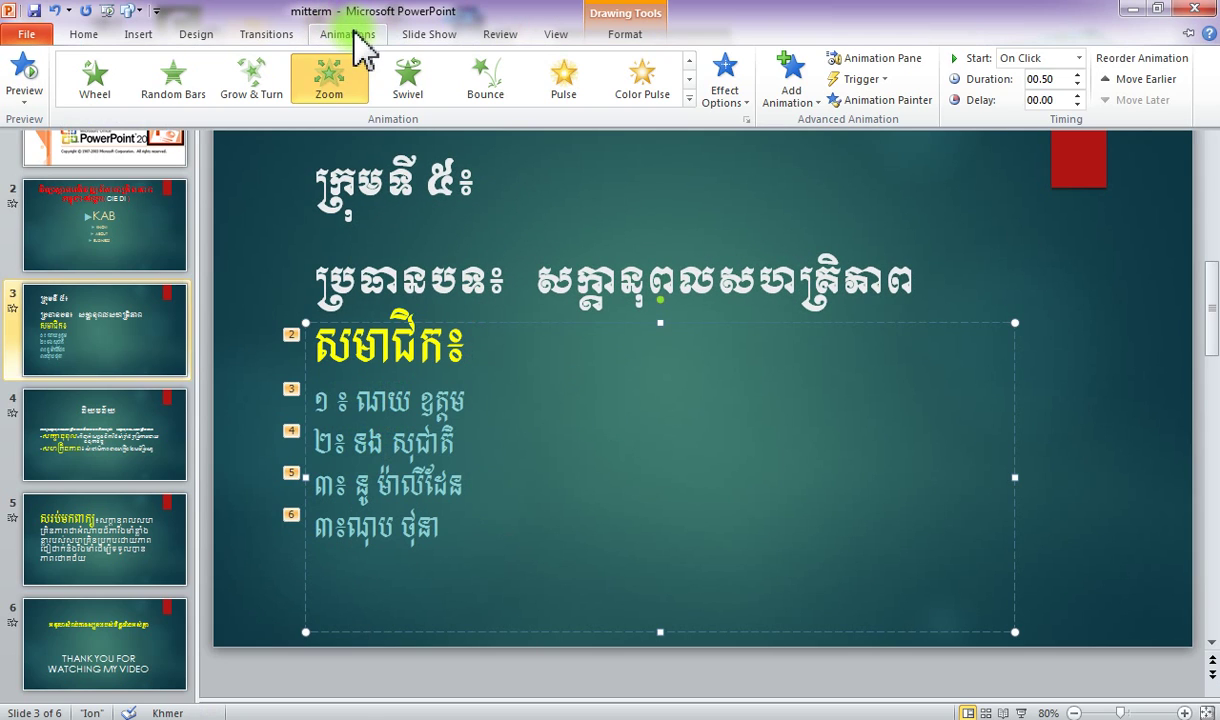
left_click(405, 90)
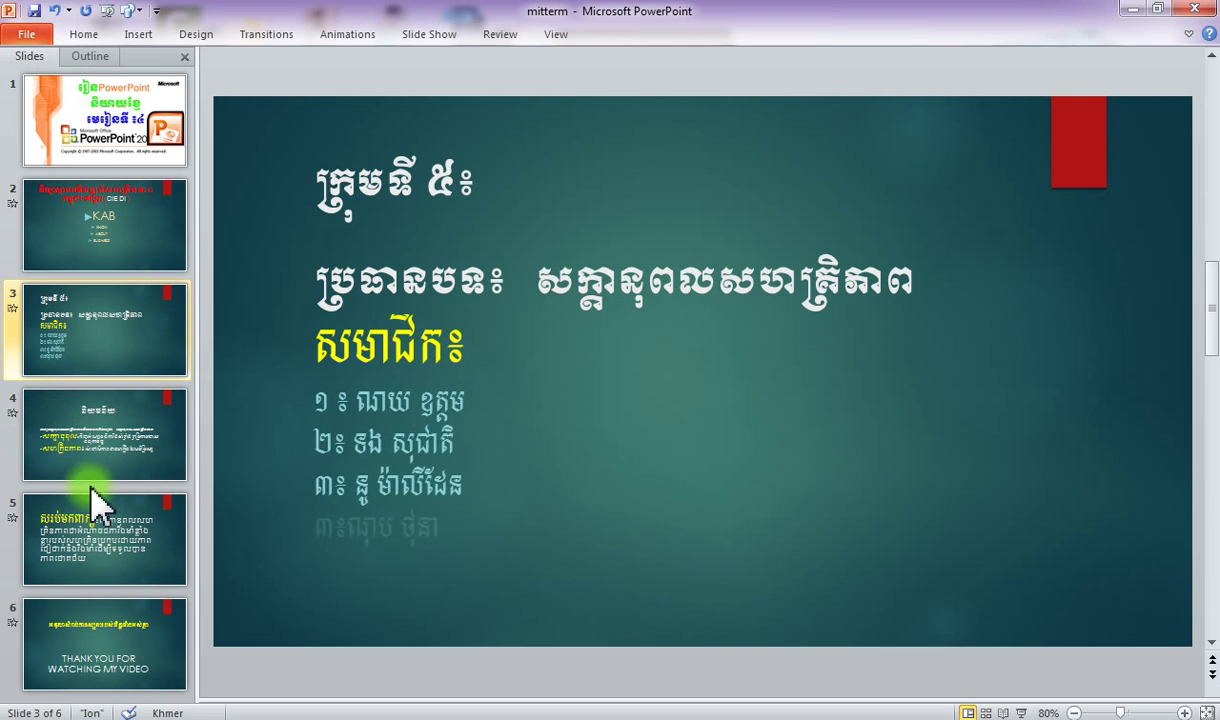
On slide 4, give the title a Bounce exit animation.
left_click(80, 437)
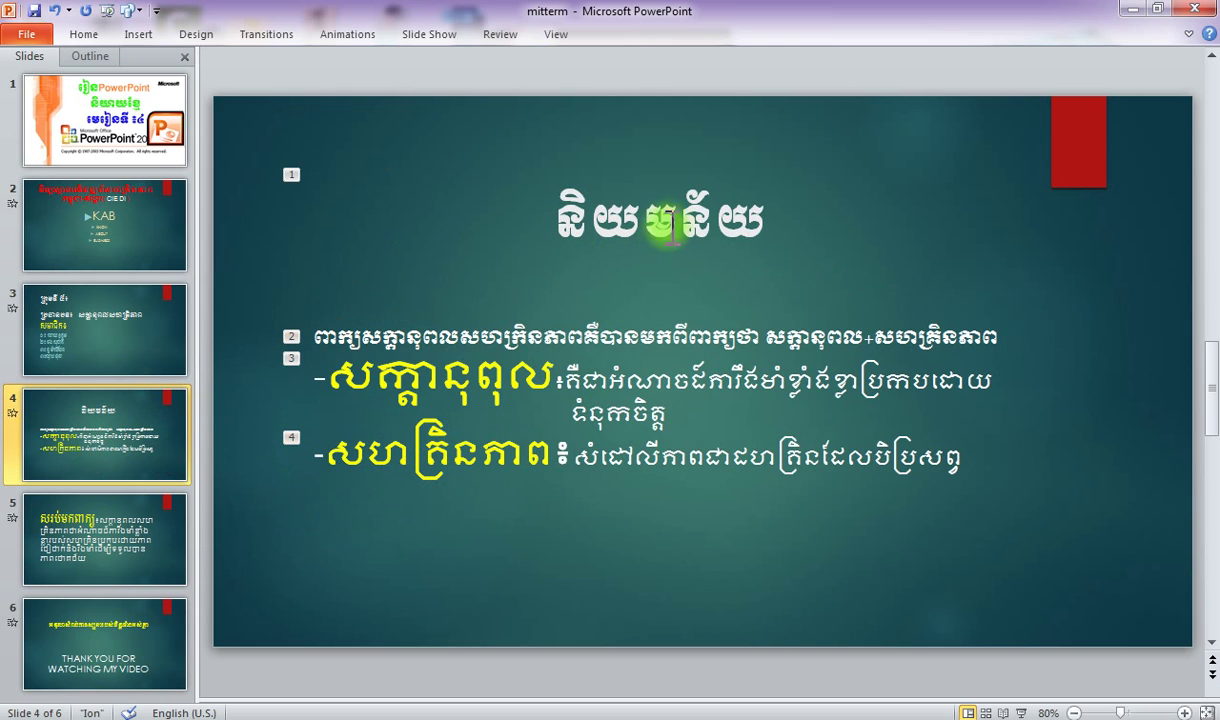
left_click(670, 218)
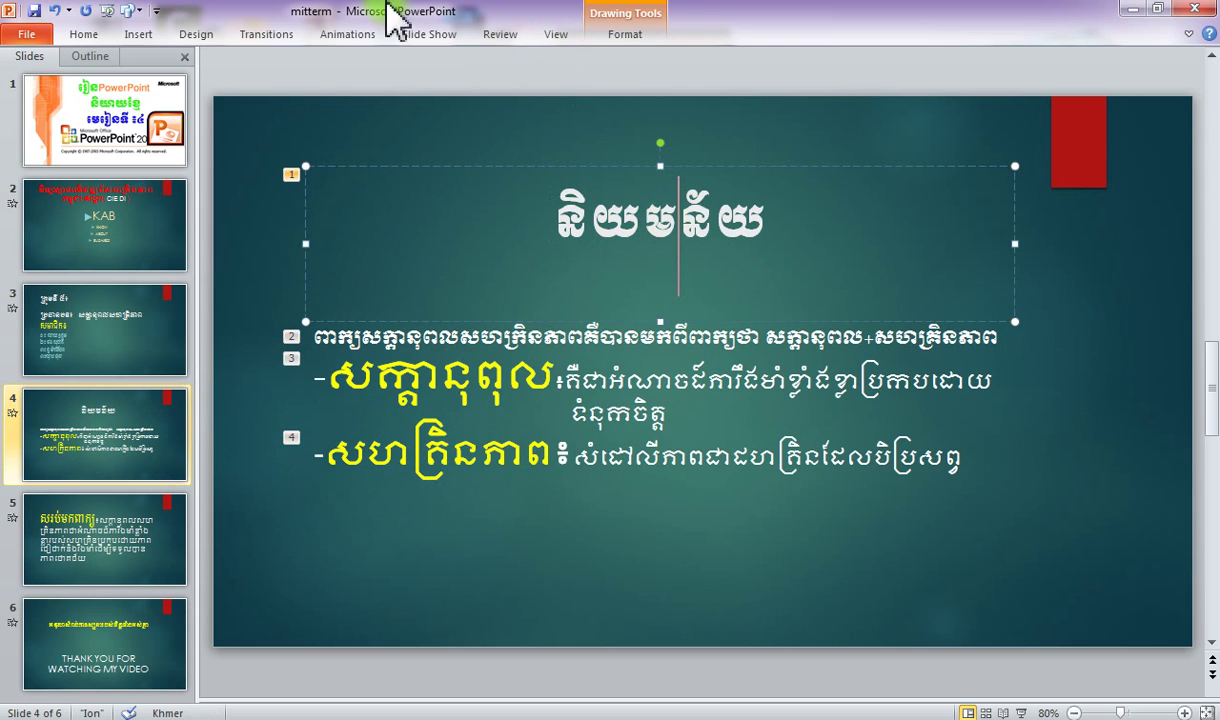
left_click(348, 36)
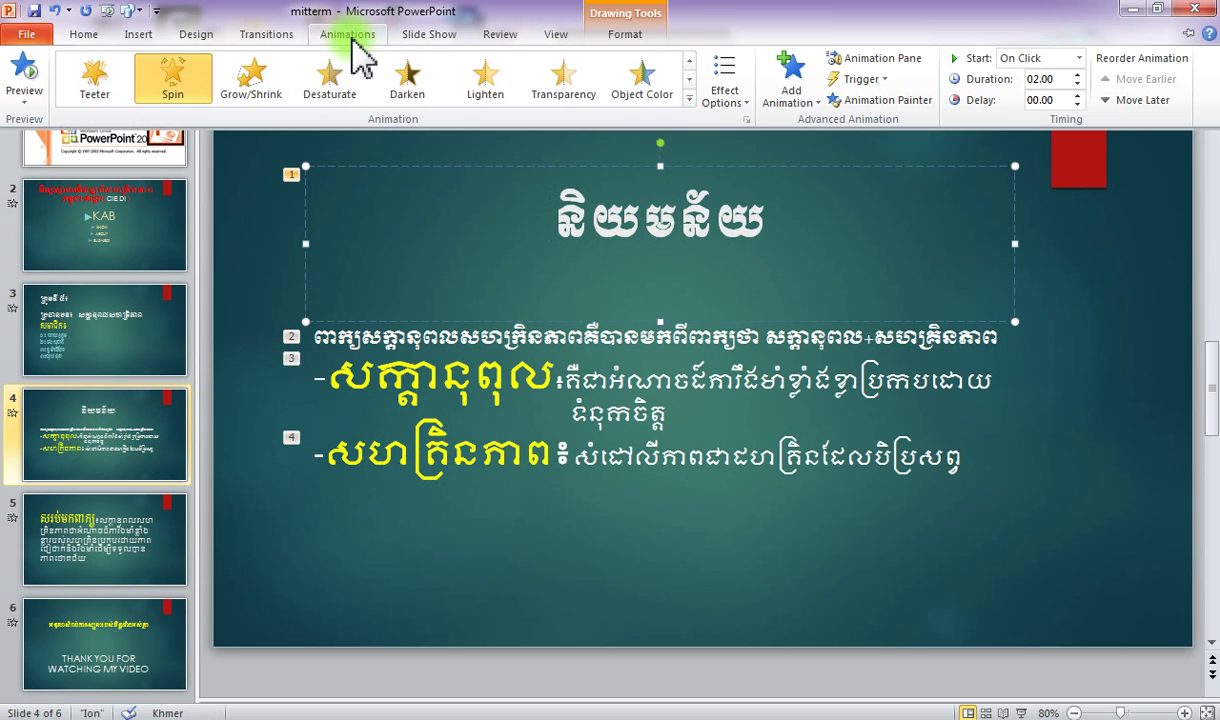
left_click(688, 80)
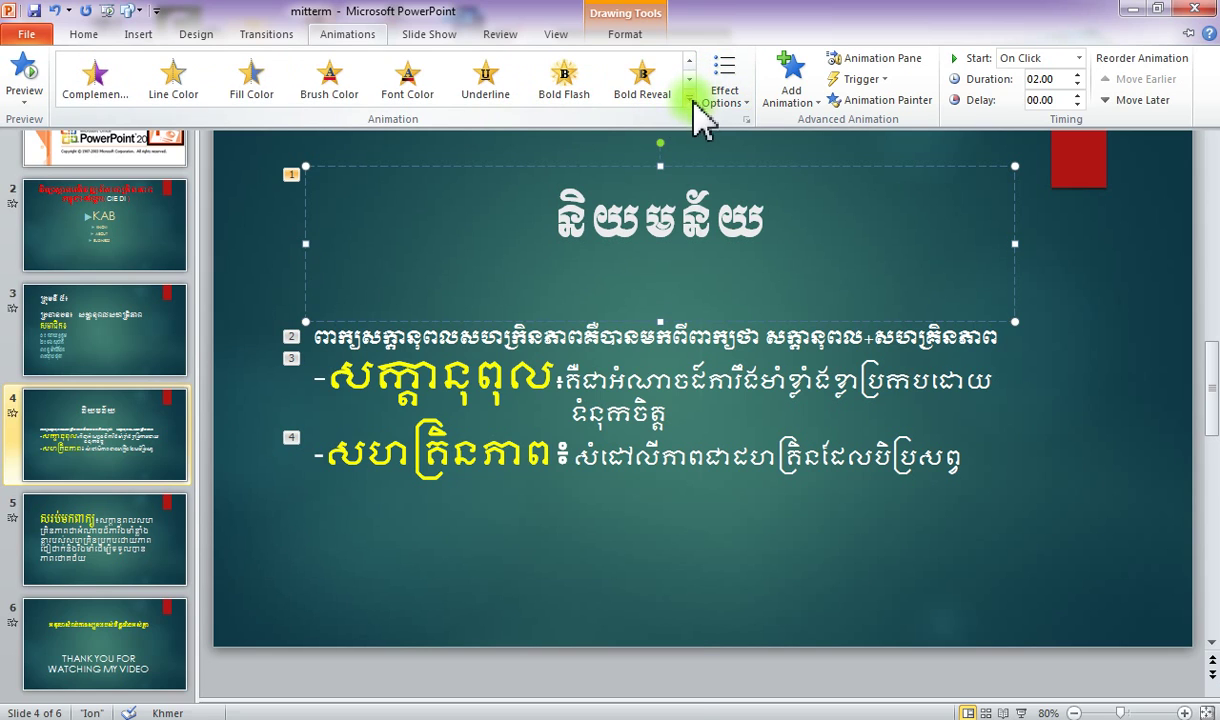
left_click(689, 98)
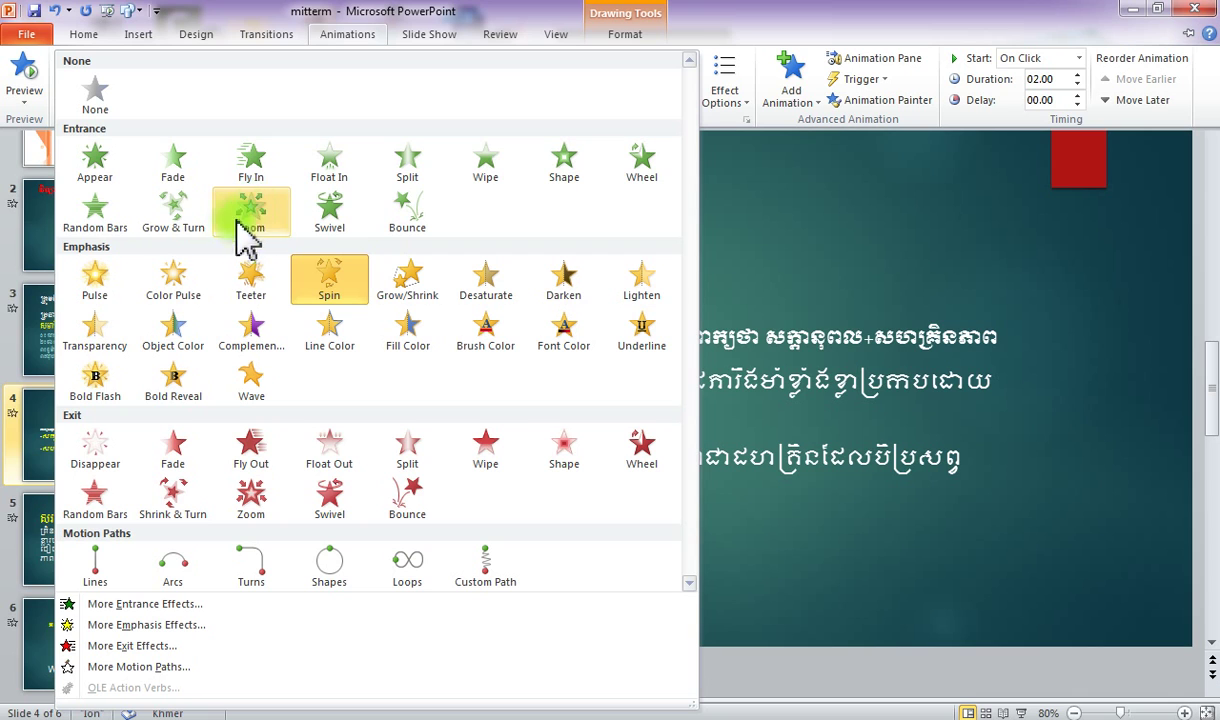
left_click(410, 500)
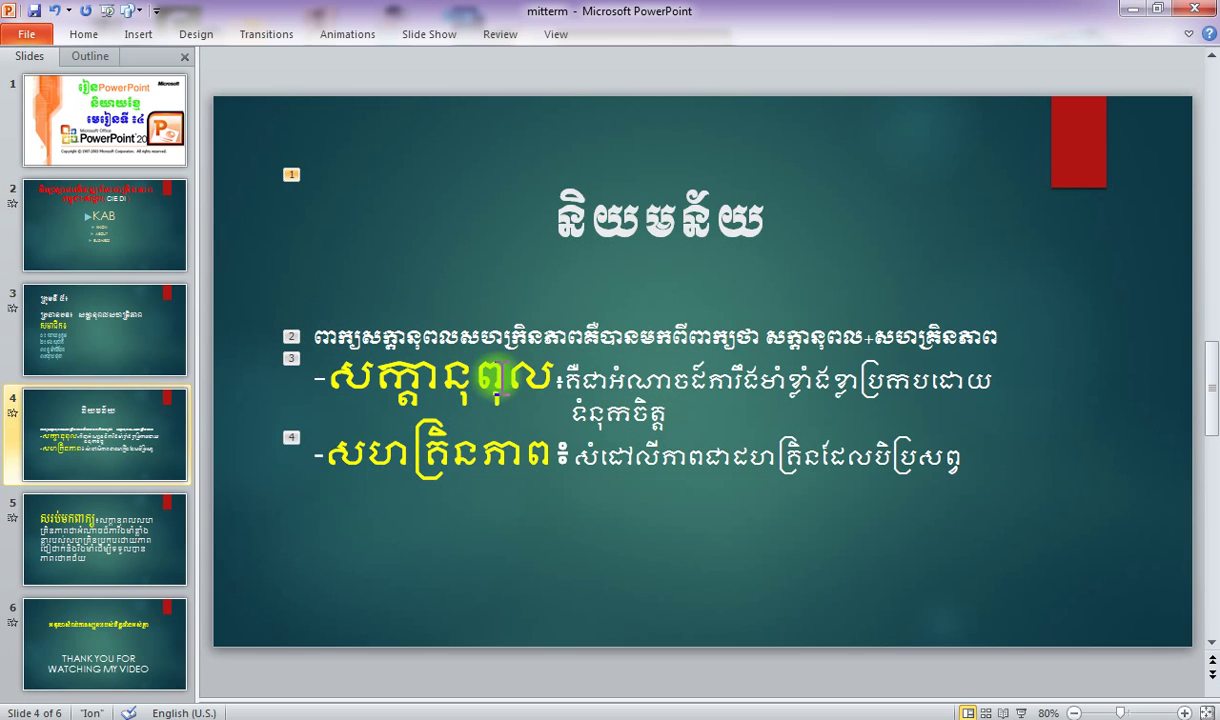
Give the Khmer definition text a Shape entrance animation.
left_click(507, 378)
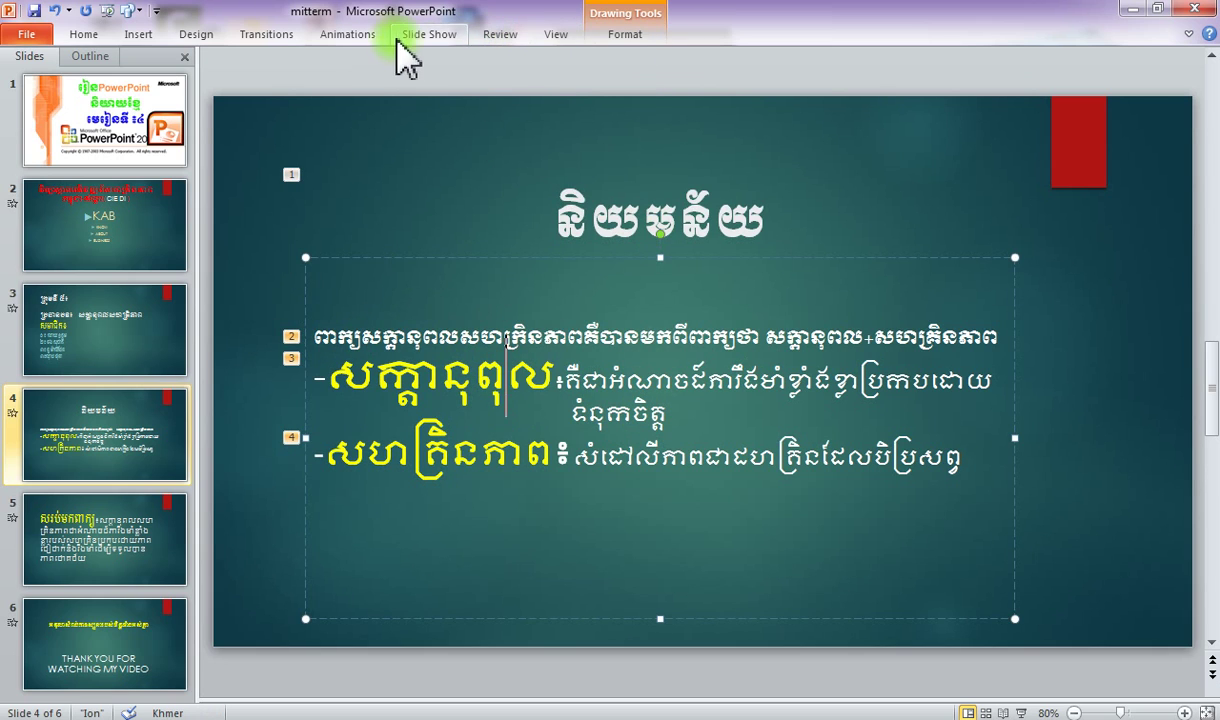
left_click(366, 38)
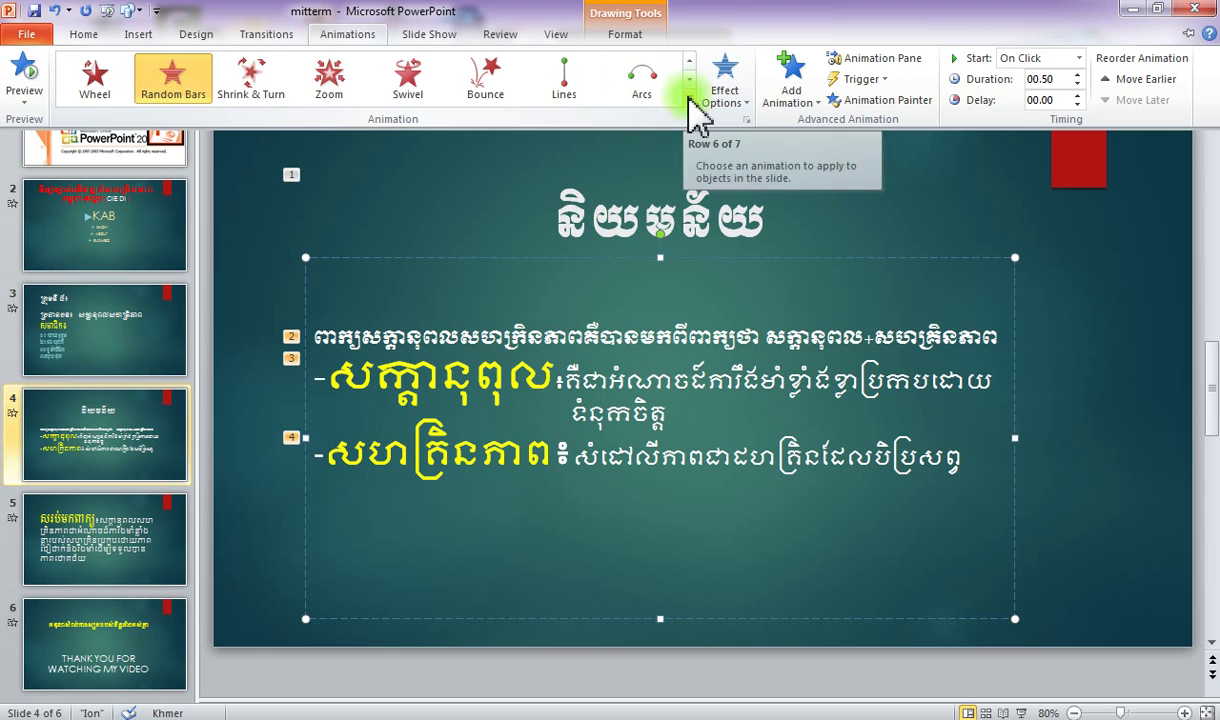
left_click(690, 92)
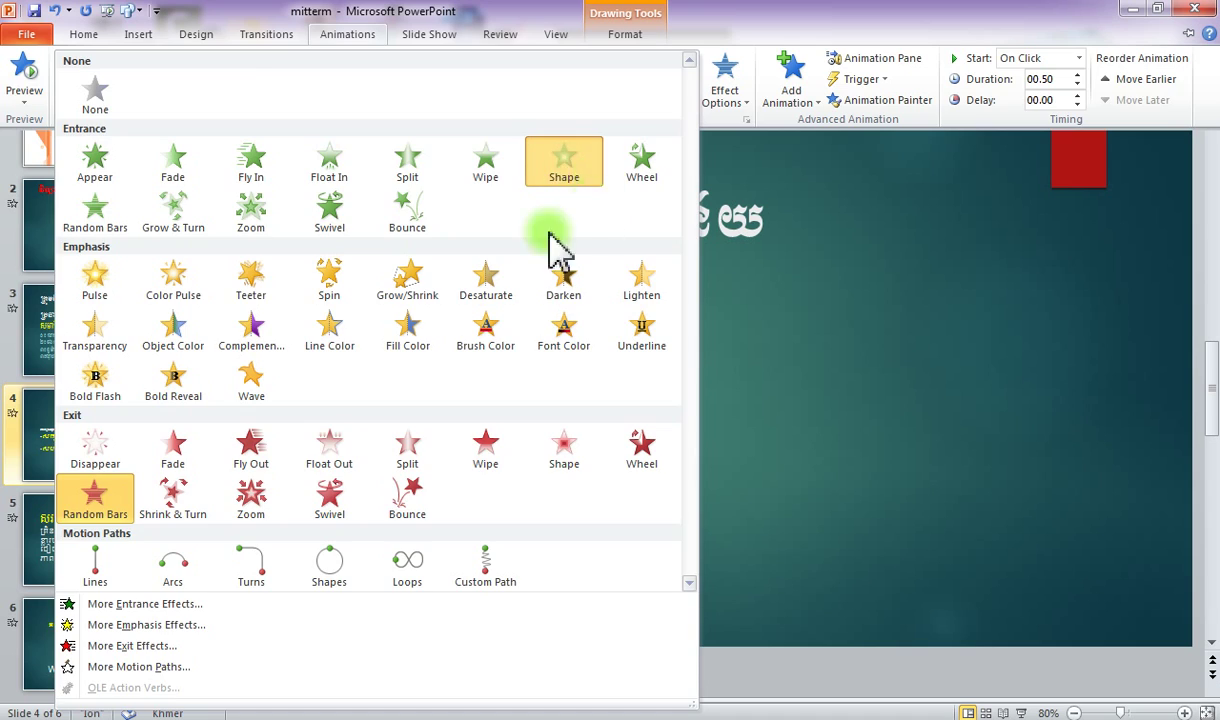
left_click(564, 172)
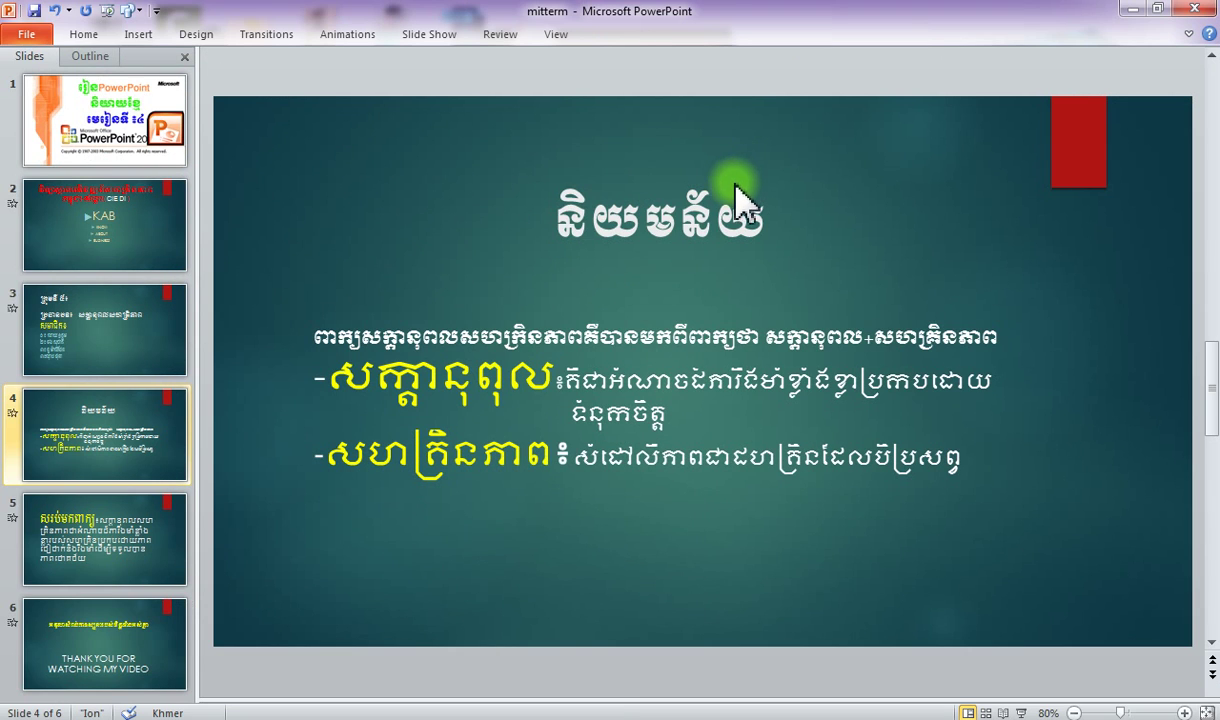
Remove the PowerPoint splash title slide so the CIEDI KAB slide becomes slide 1.
left_click(80, 650)
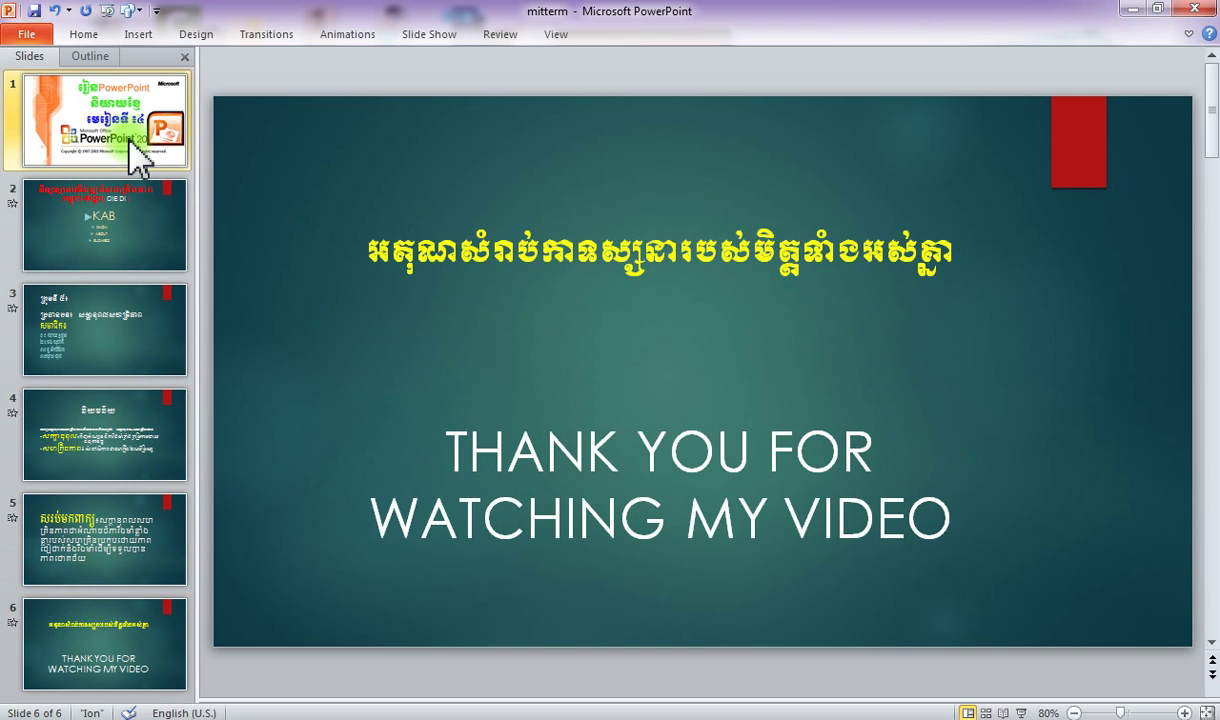
left_click(129, 140)
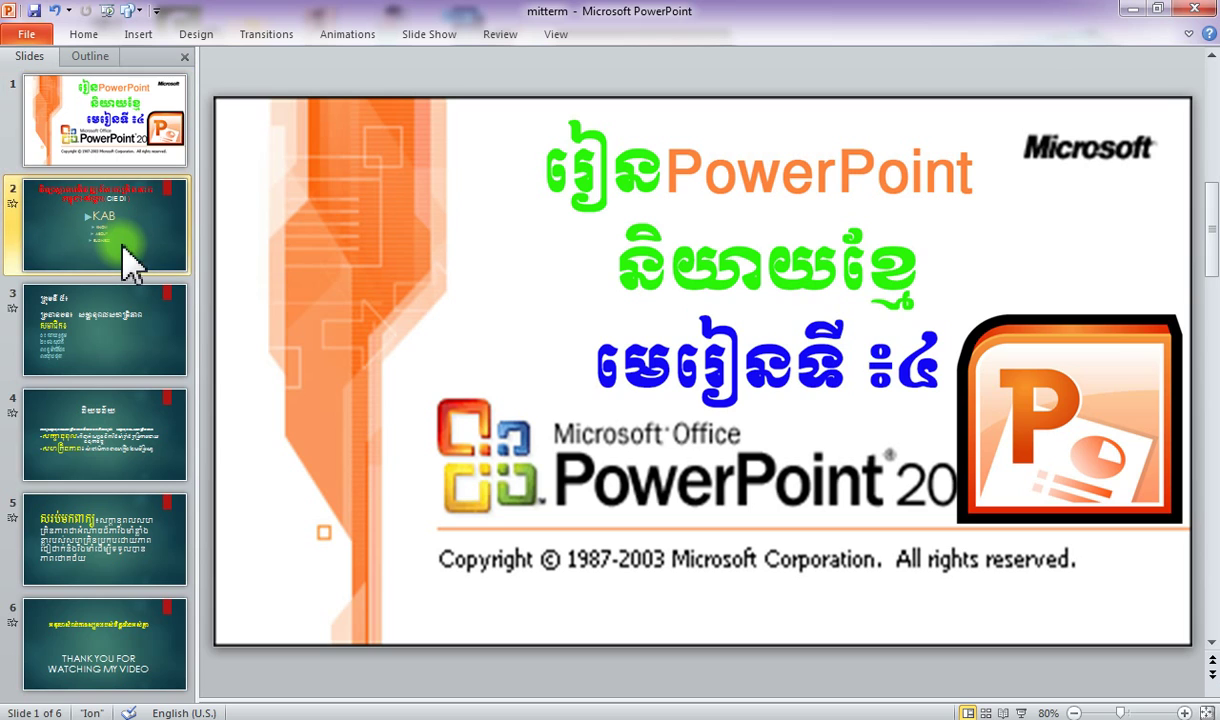
left_click(129, 262)
left_click(114, 100)
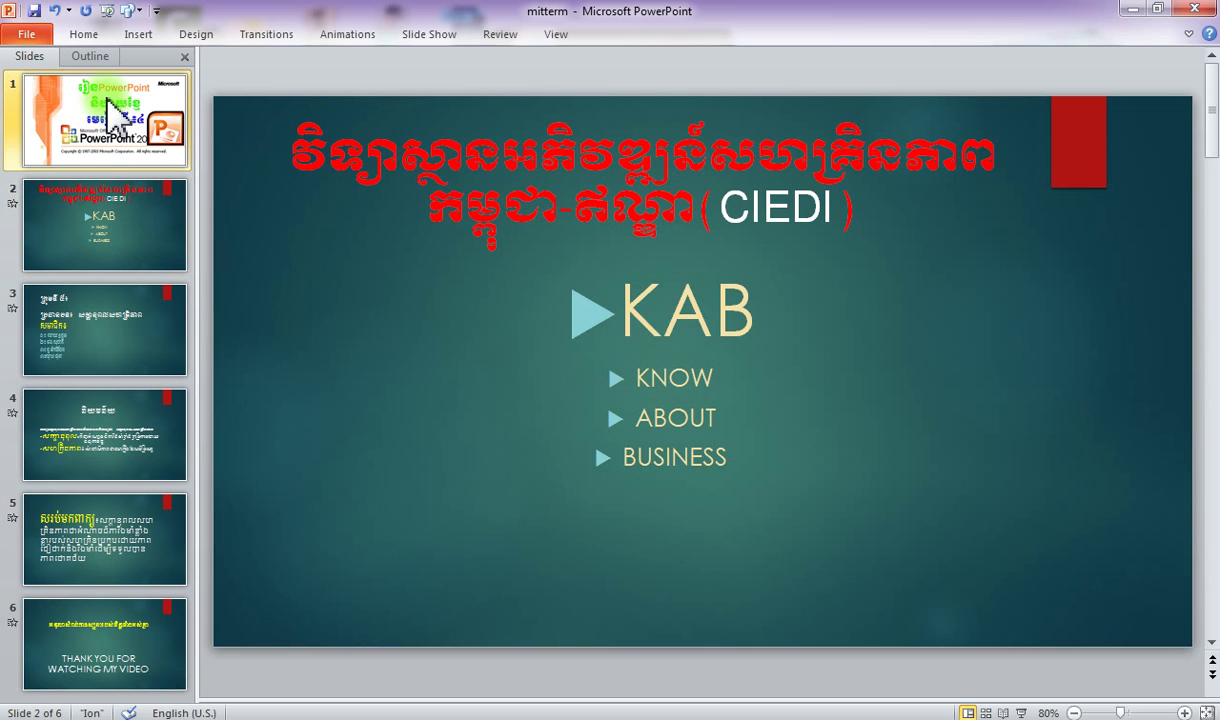
key("Delete")
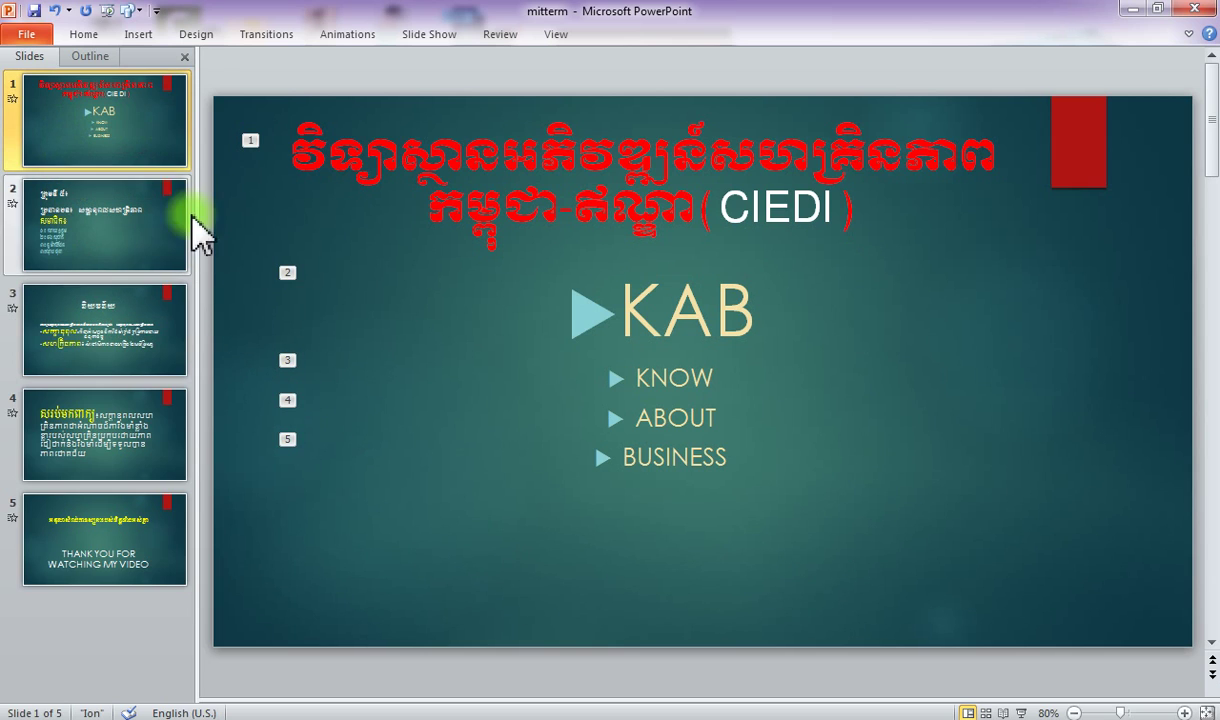
Run the slide show from slide 1 using the Slide Show ribbon.
left_click(427, 38)
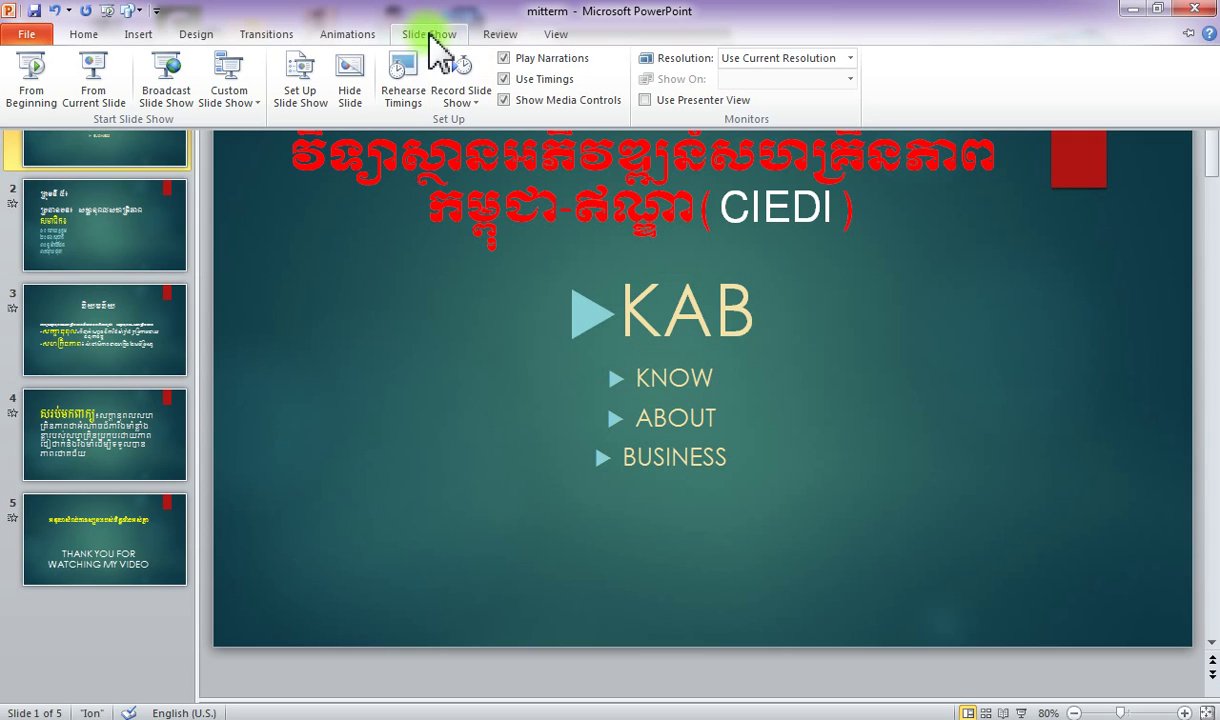
left_click(104, 93)
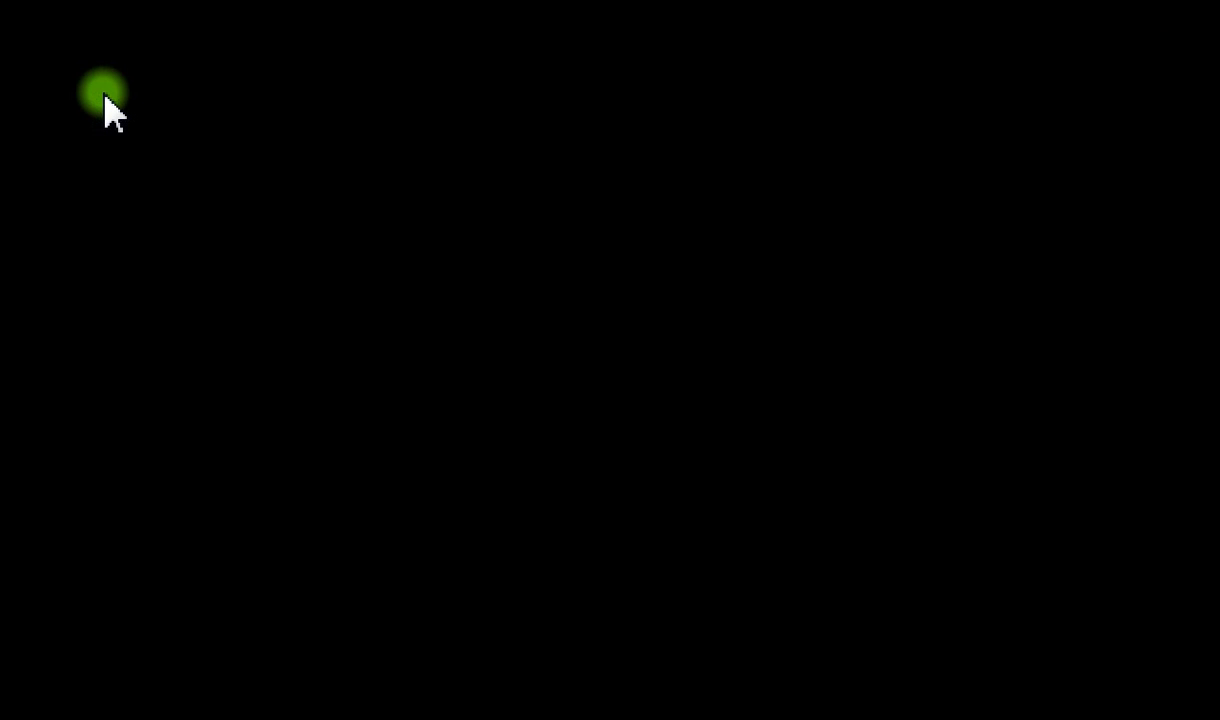